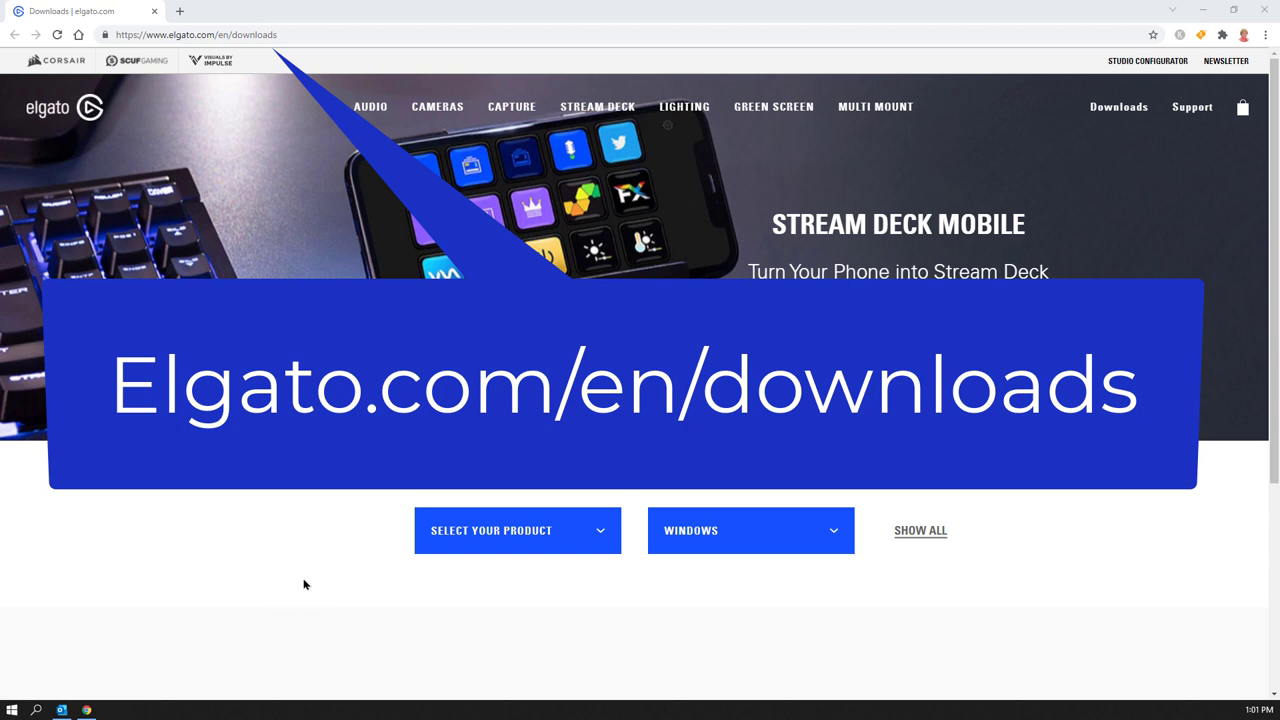
Select the Video Capture product and the Windows platform, and download the version 1.15 installer.
click(597, 532)
scroll(539, 588, down, 3)
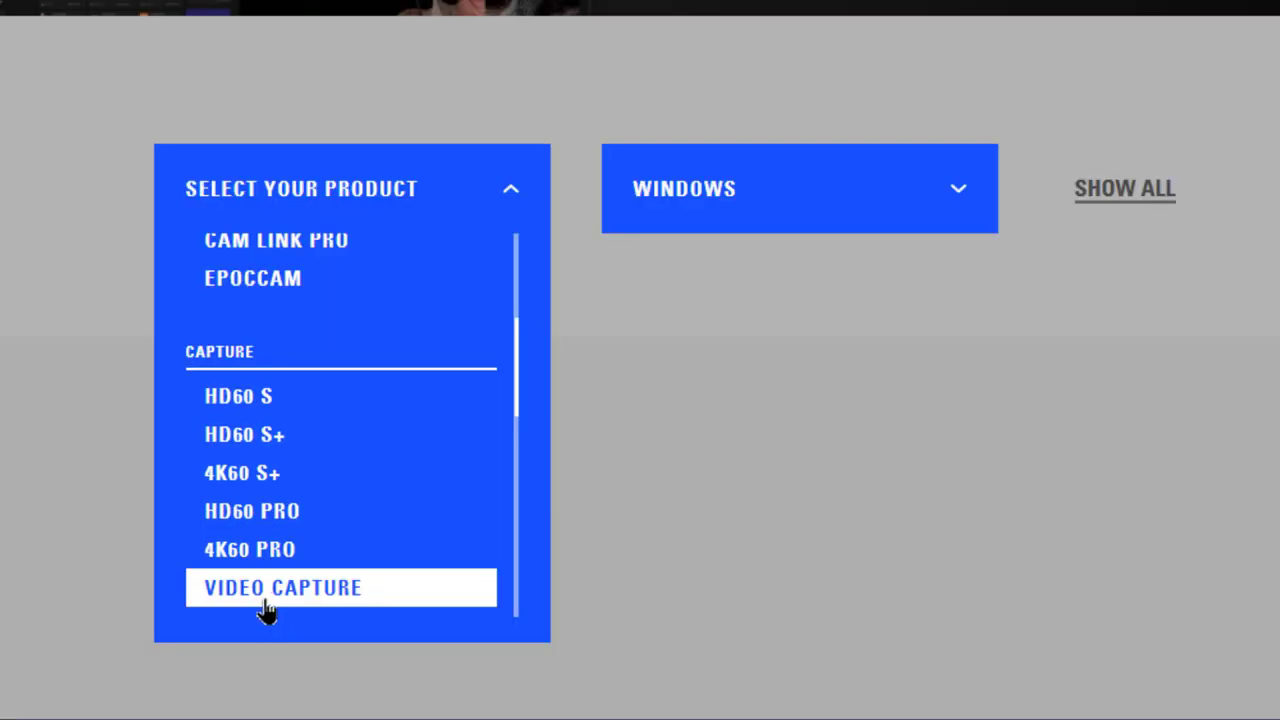
click(266, 598)
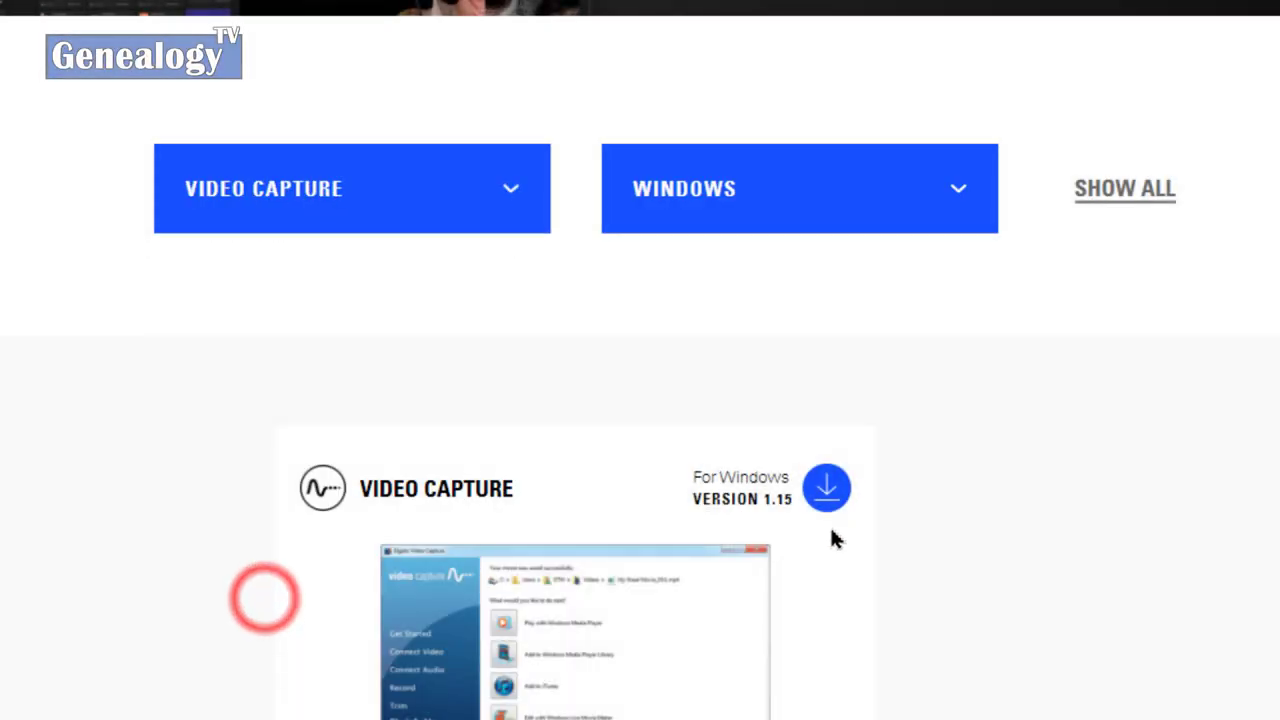
click(703, 190)
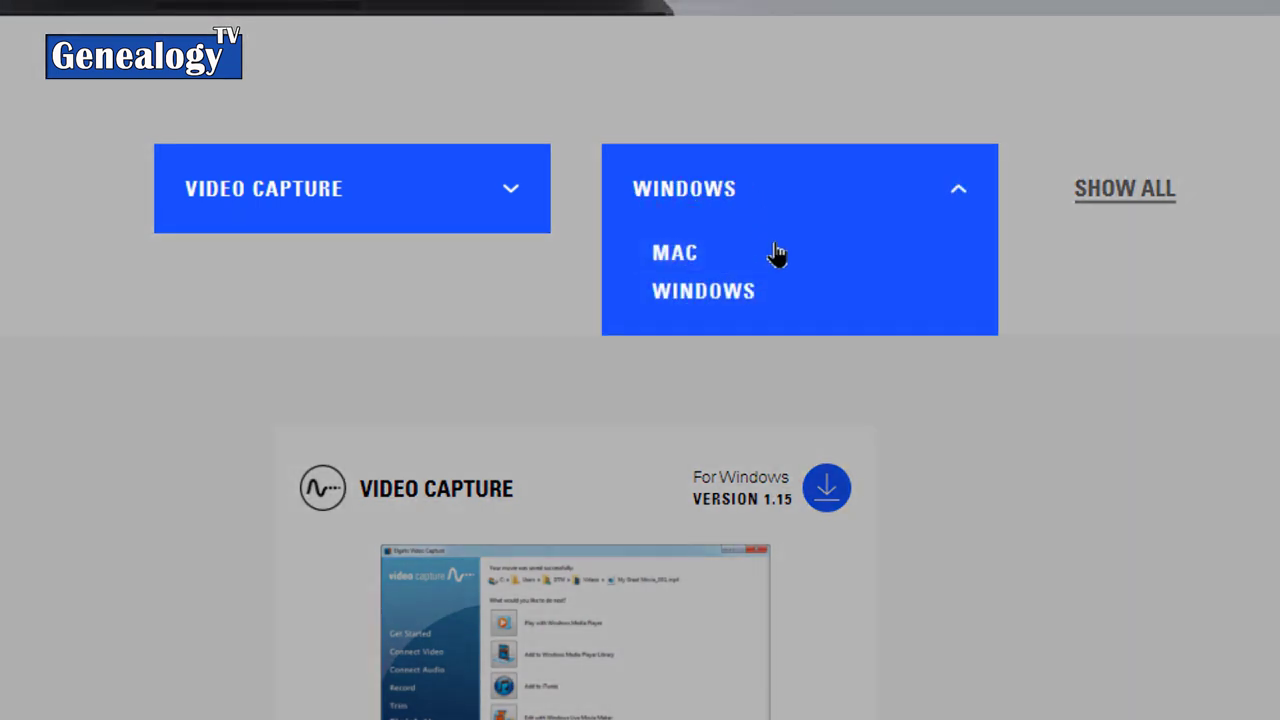
click(750, 293)
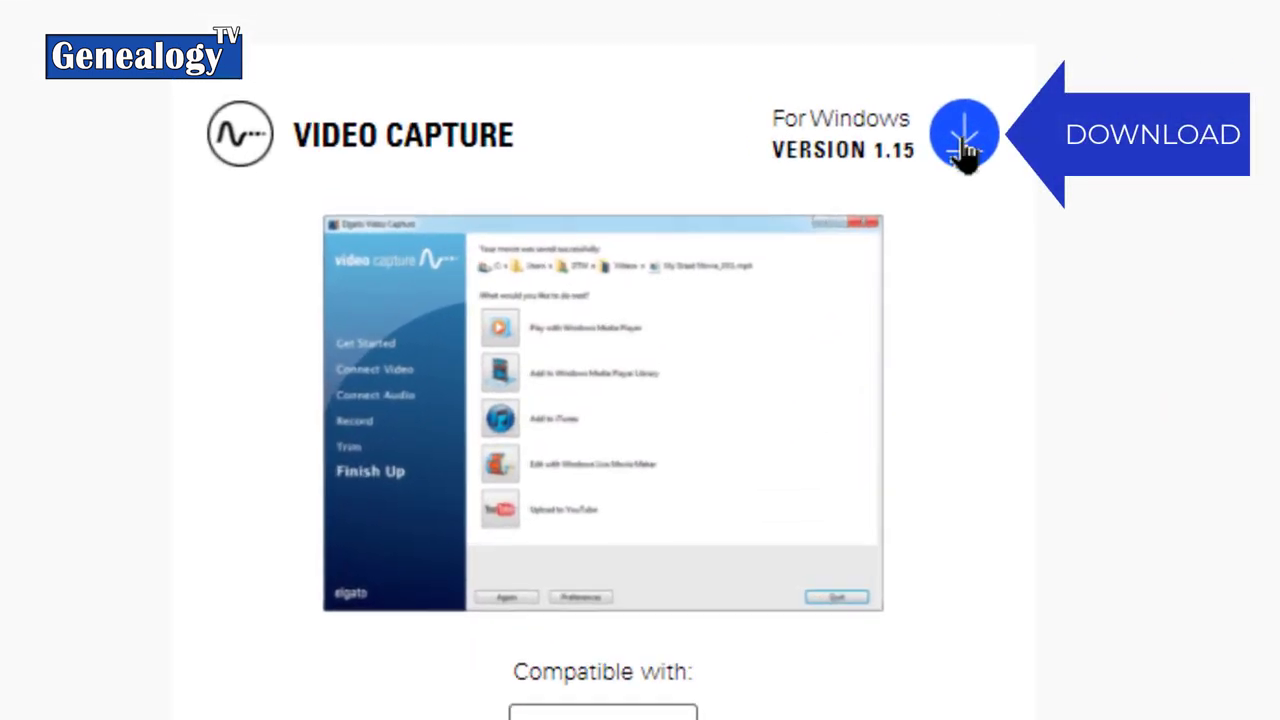
click(963, 160)
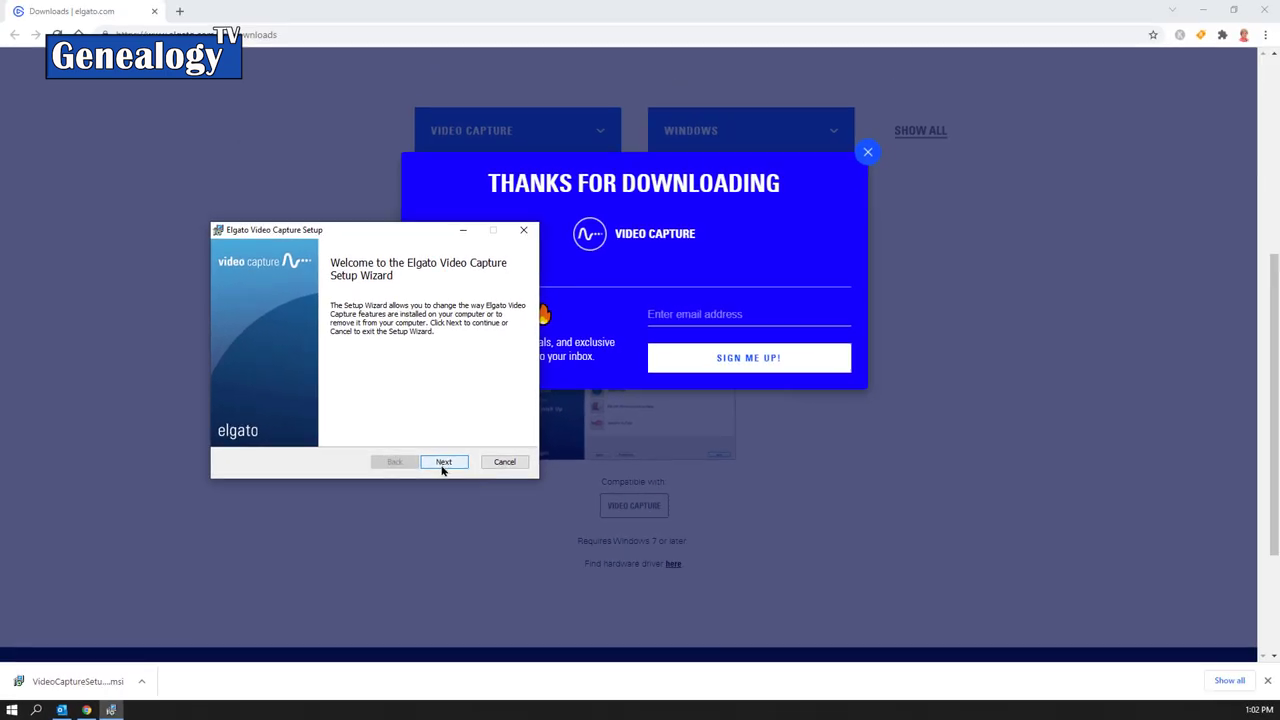
Minimize the browser, try to run the Elgato Video Capture setup wizard, and exit it.
click(1203, 9)
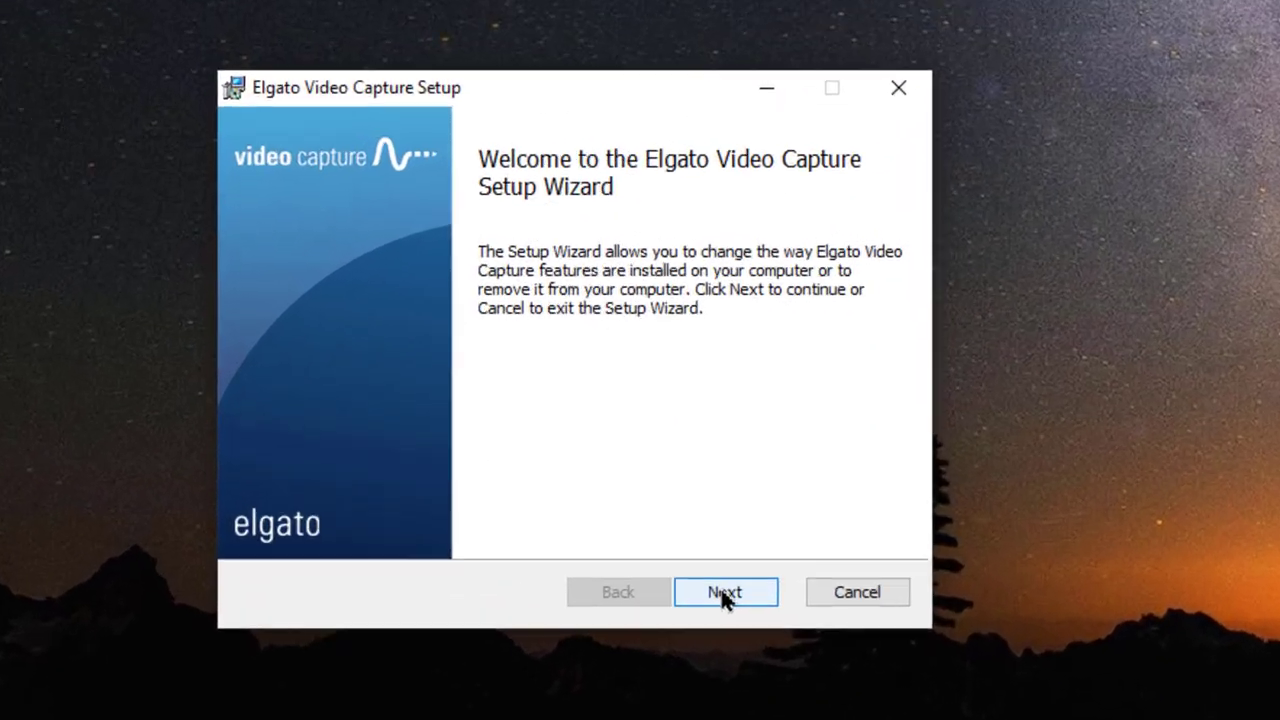
click(444, 463)
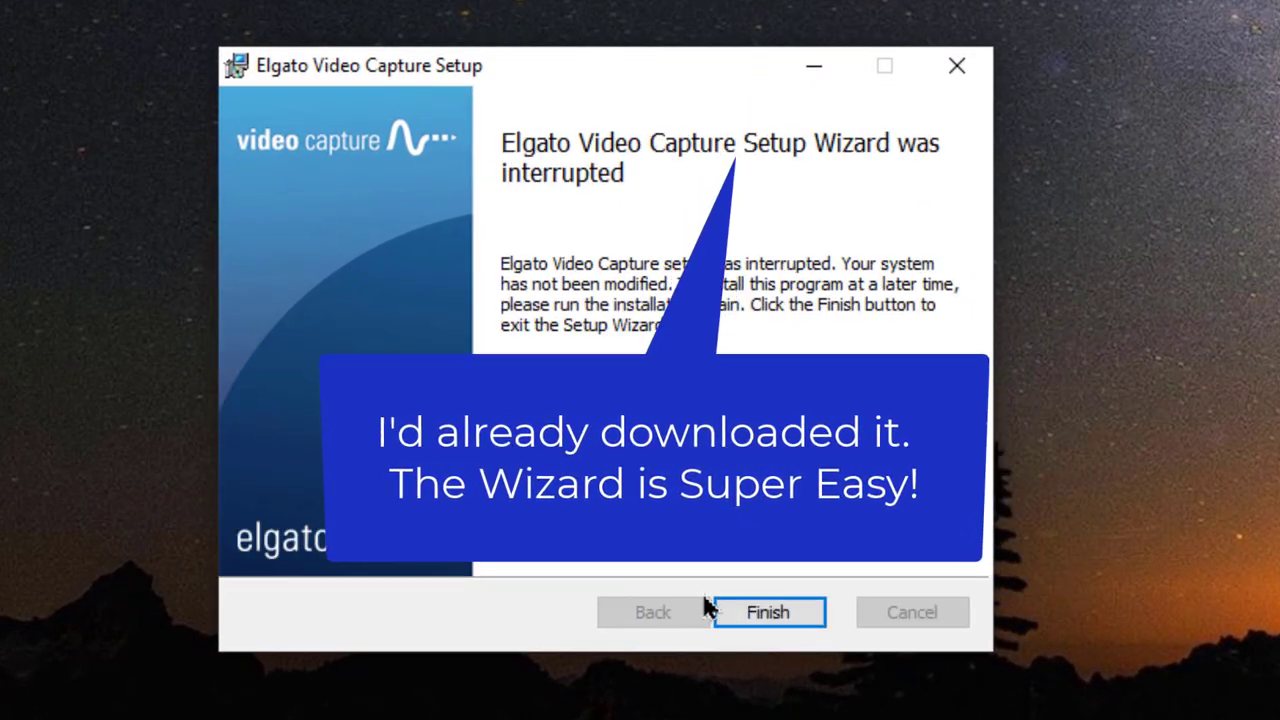
click(756, 612)
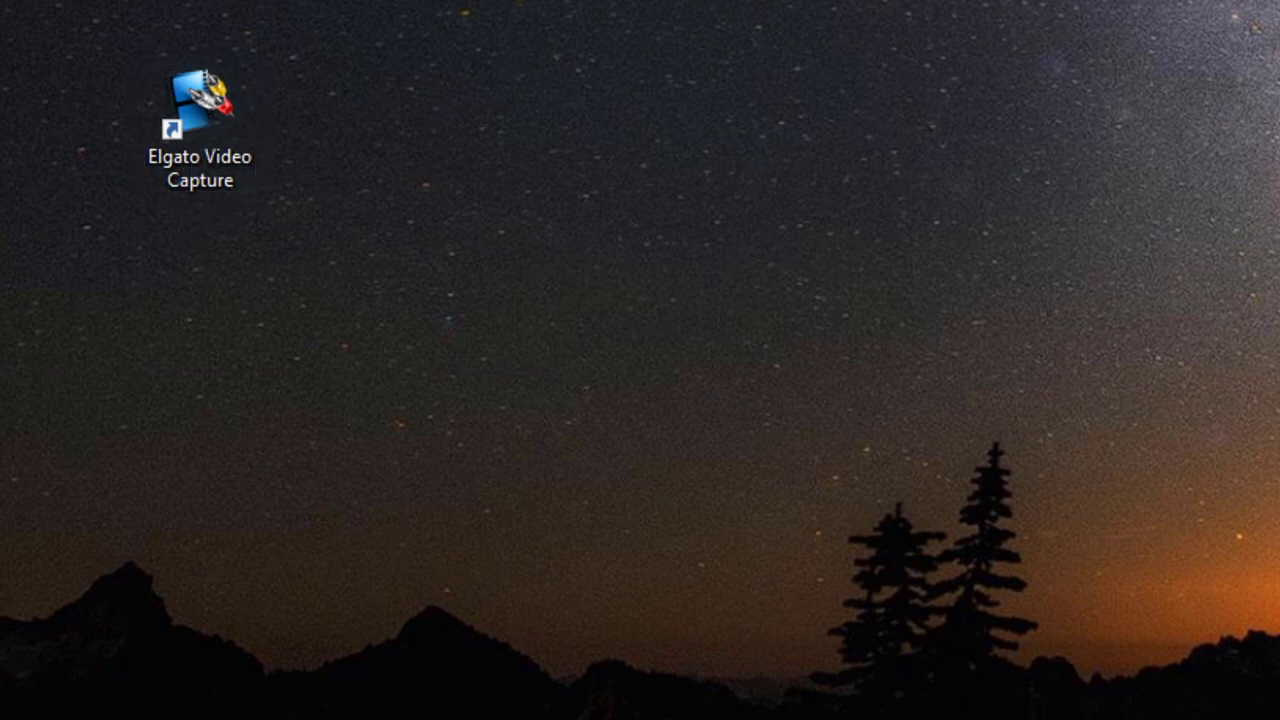
Search the installed apps for "elga" and launch Elgato Video Capture.
key(super)
text(e)
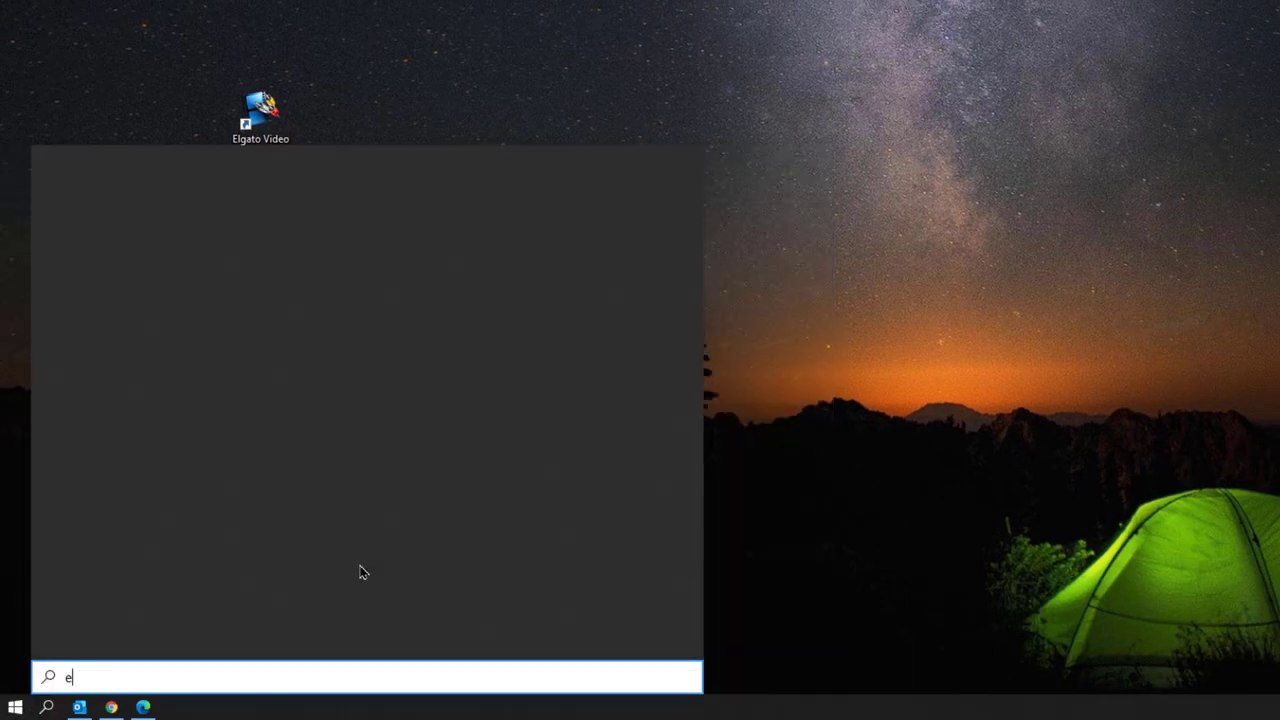
text(lga)
click(100, 166)
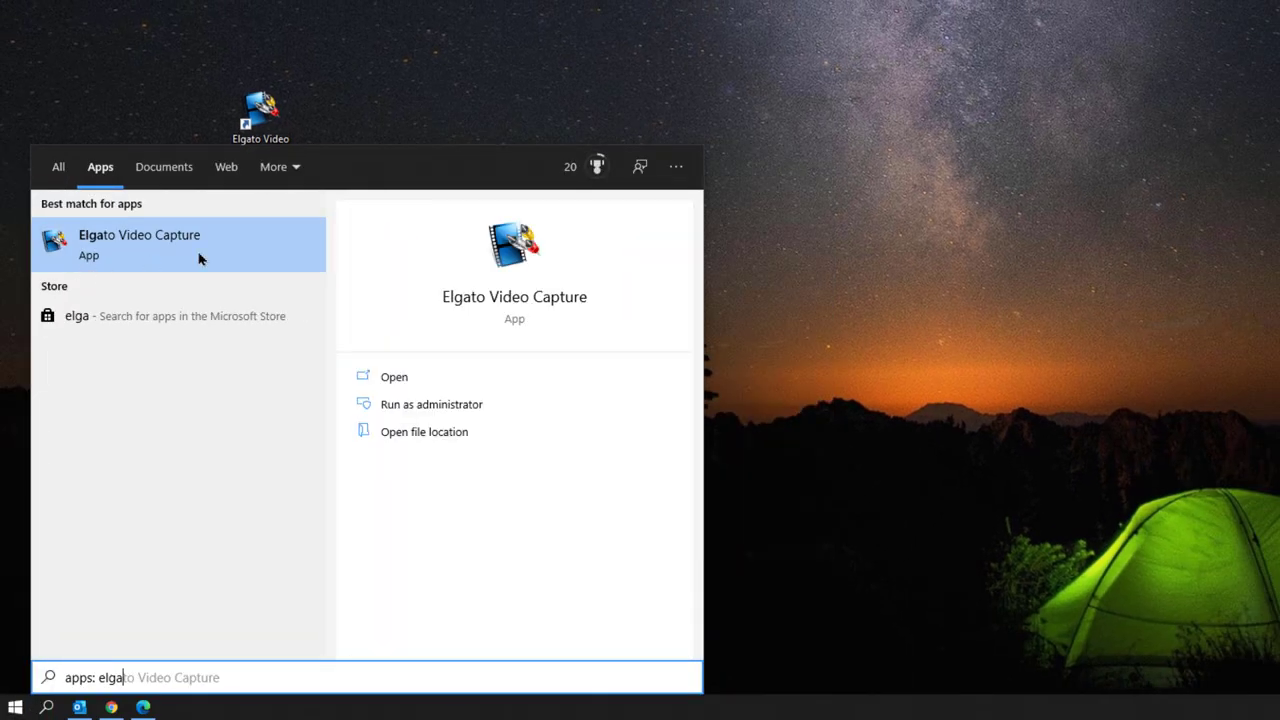
click(145, 248)
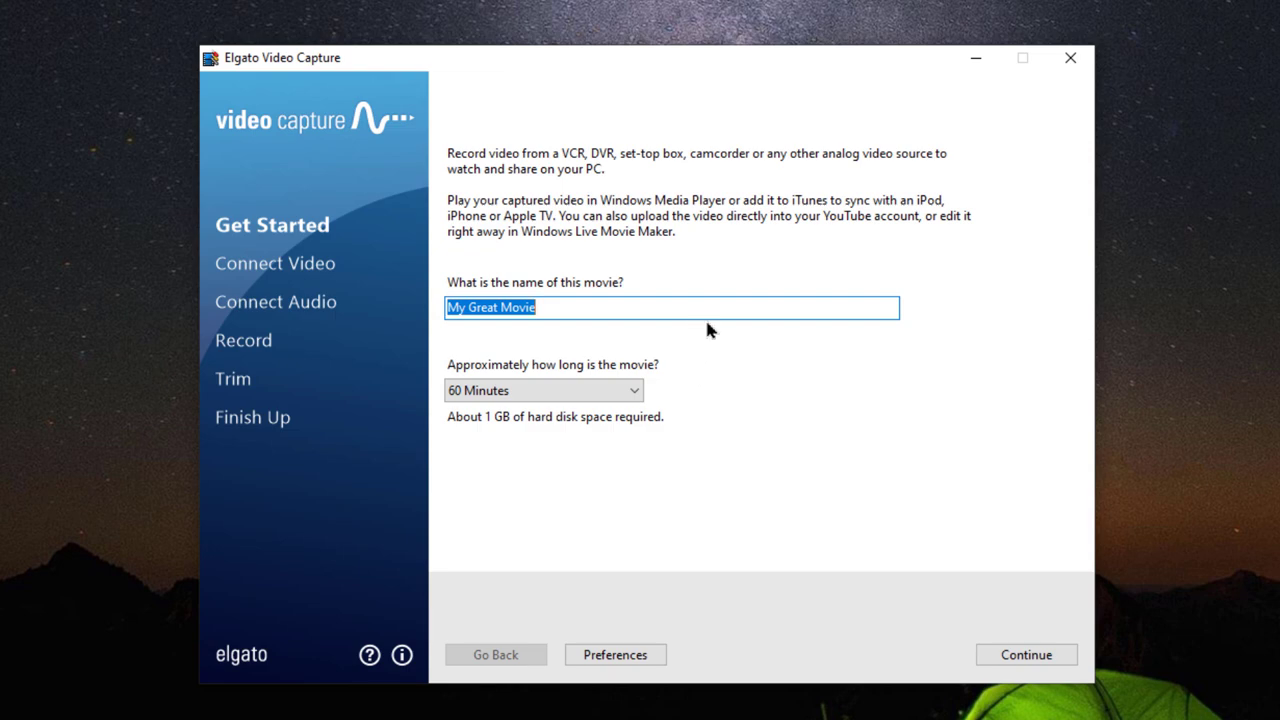
Name the movie "Inside Orange County".
drag(596, 308, 444, 303)
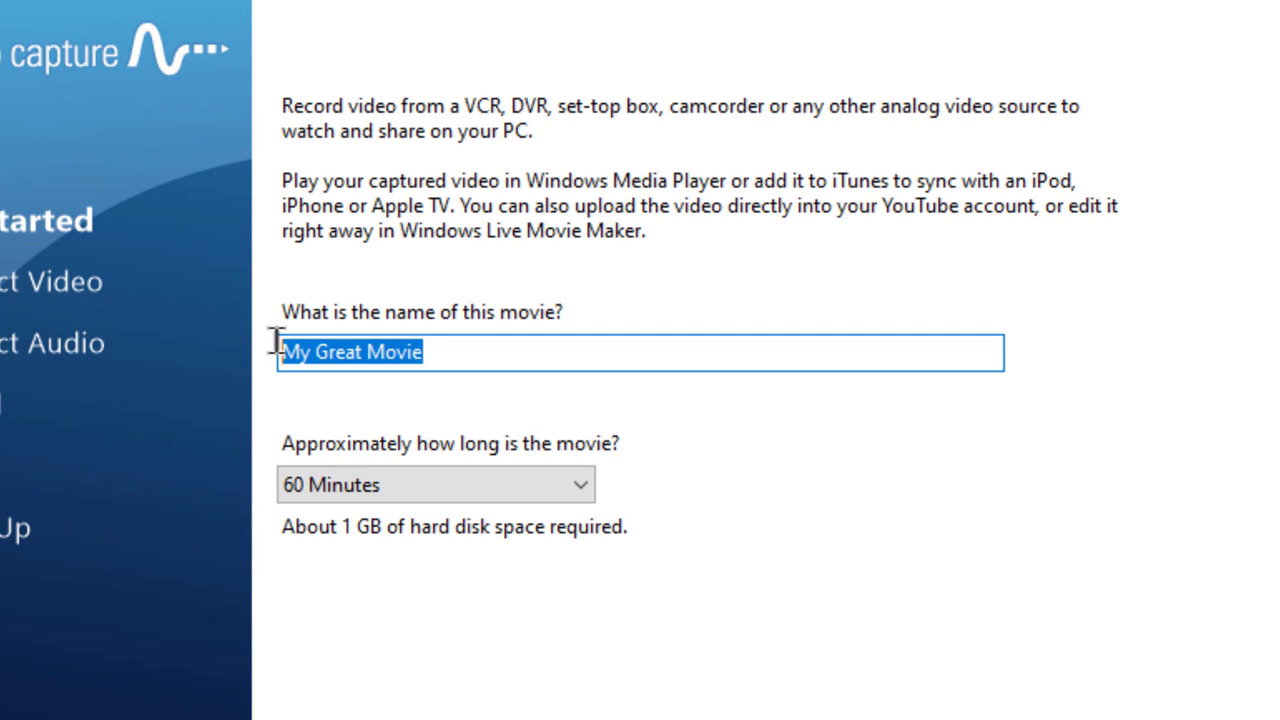
key(BackSpace)
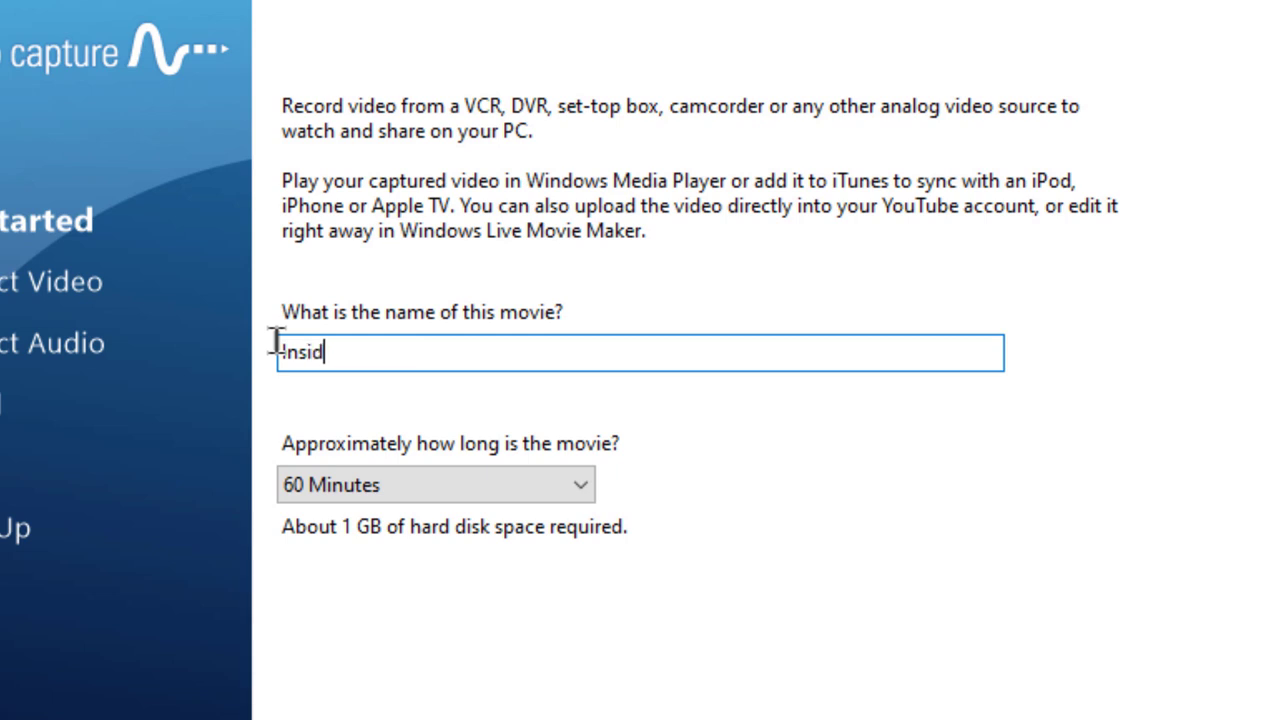
text(Inside Orange County)
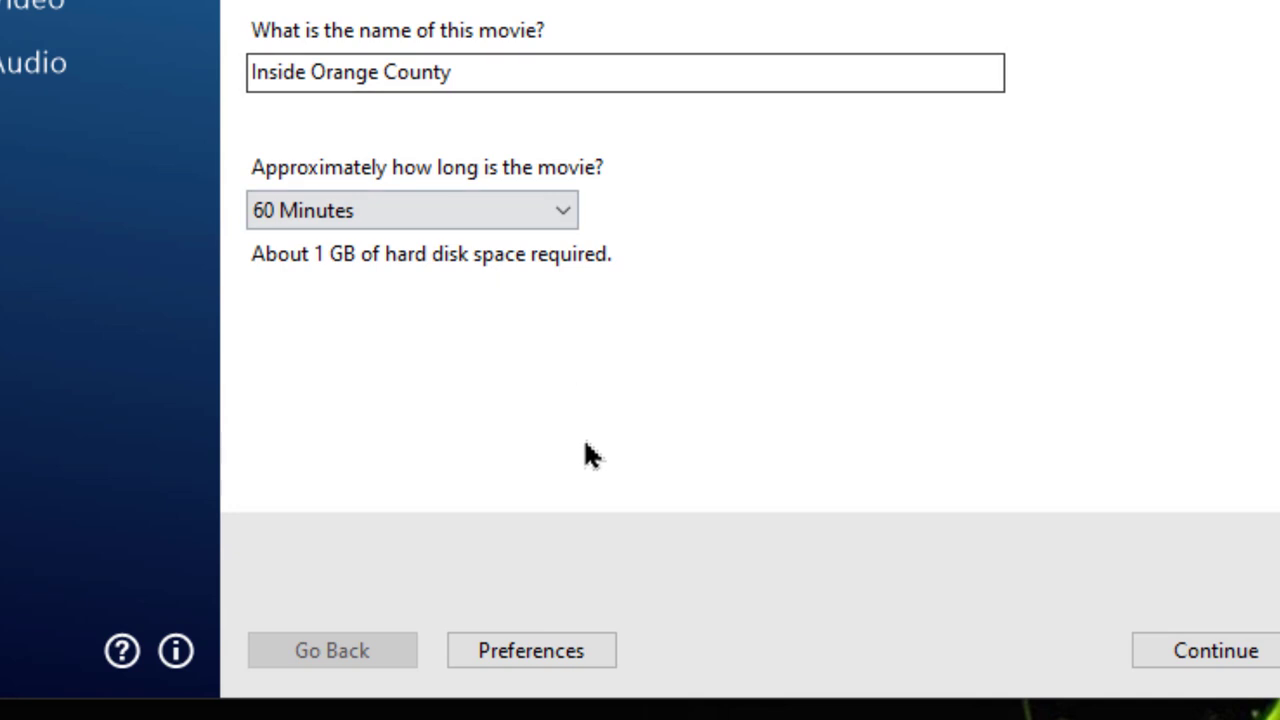
Open the preferences and examine the save location options and the contents of the current movie folder.
click(510, 652)
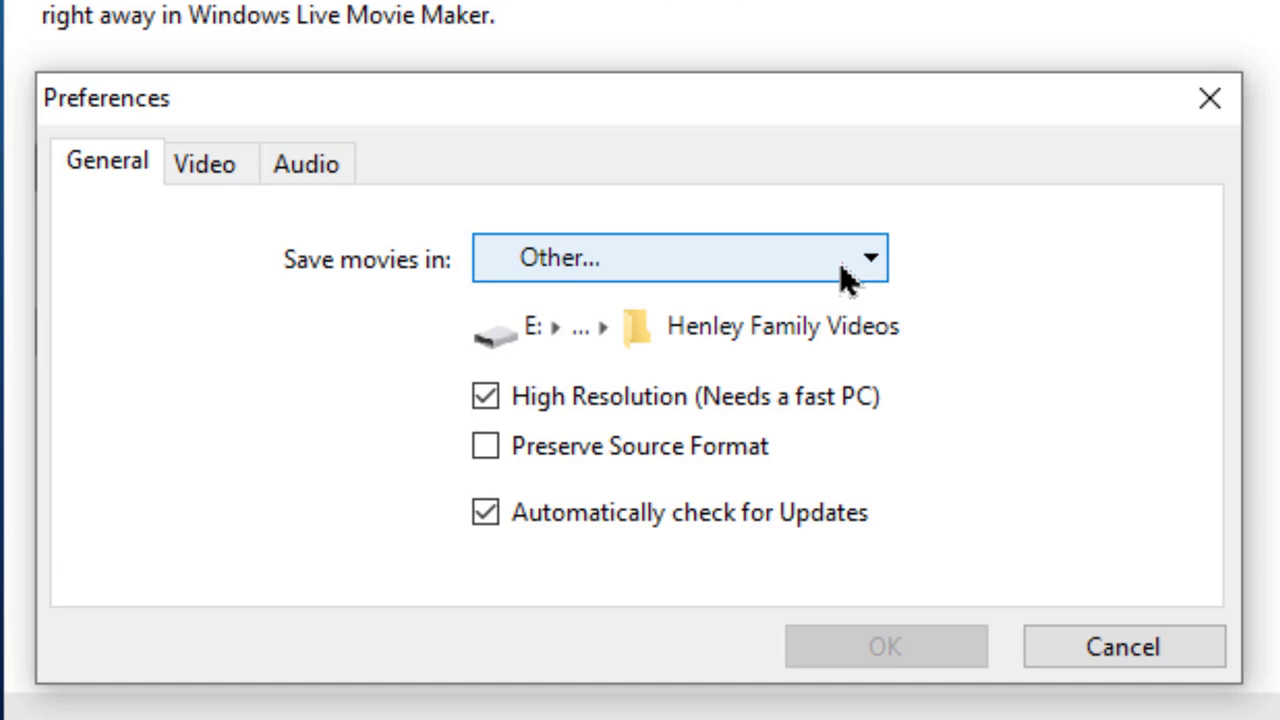
click(868, 258)
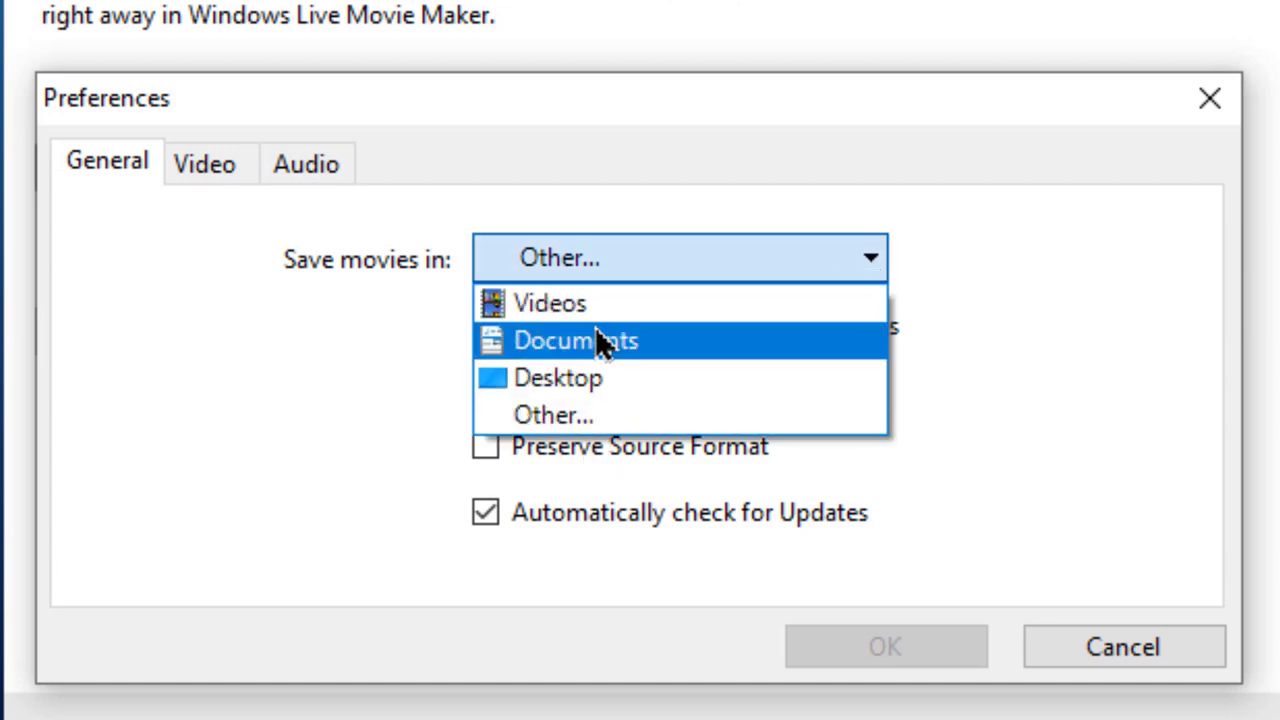
click(1133, 268)
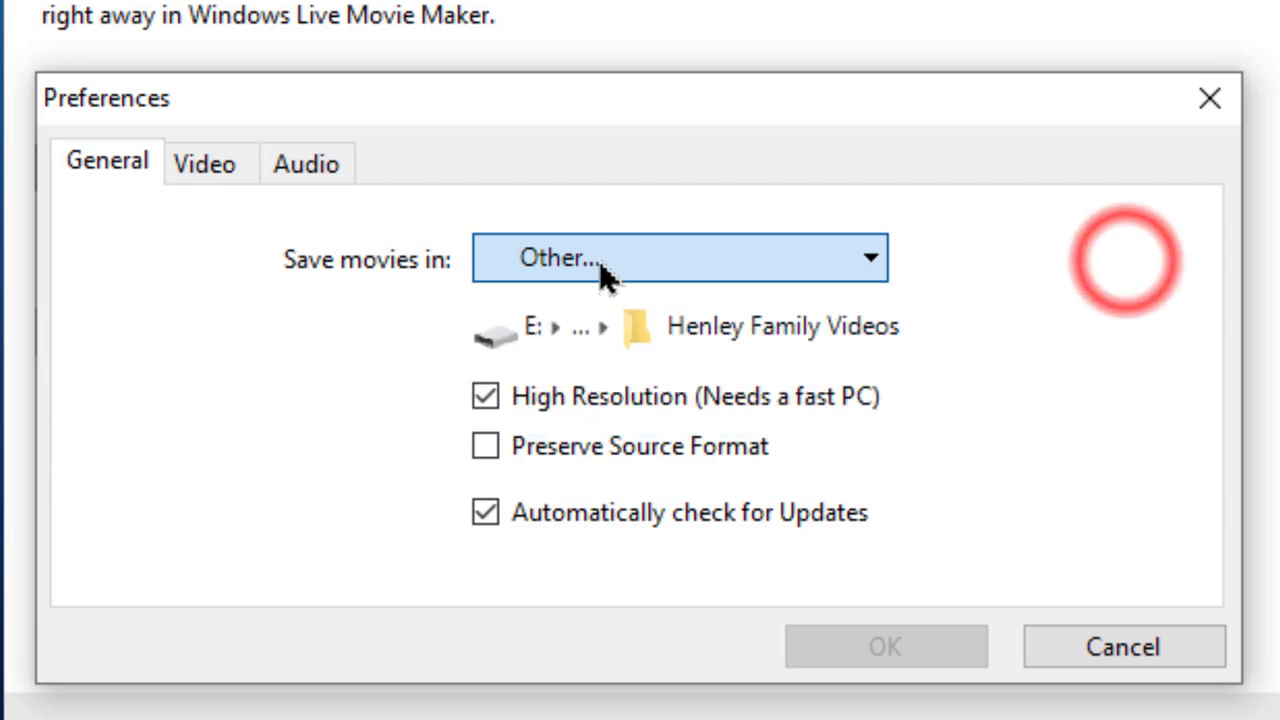
click(645, 340)
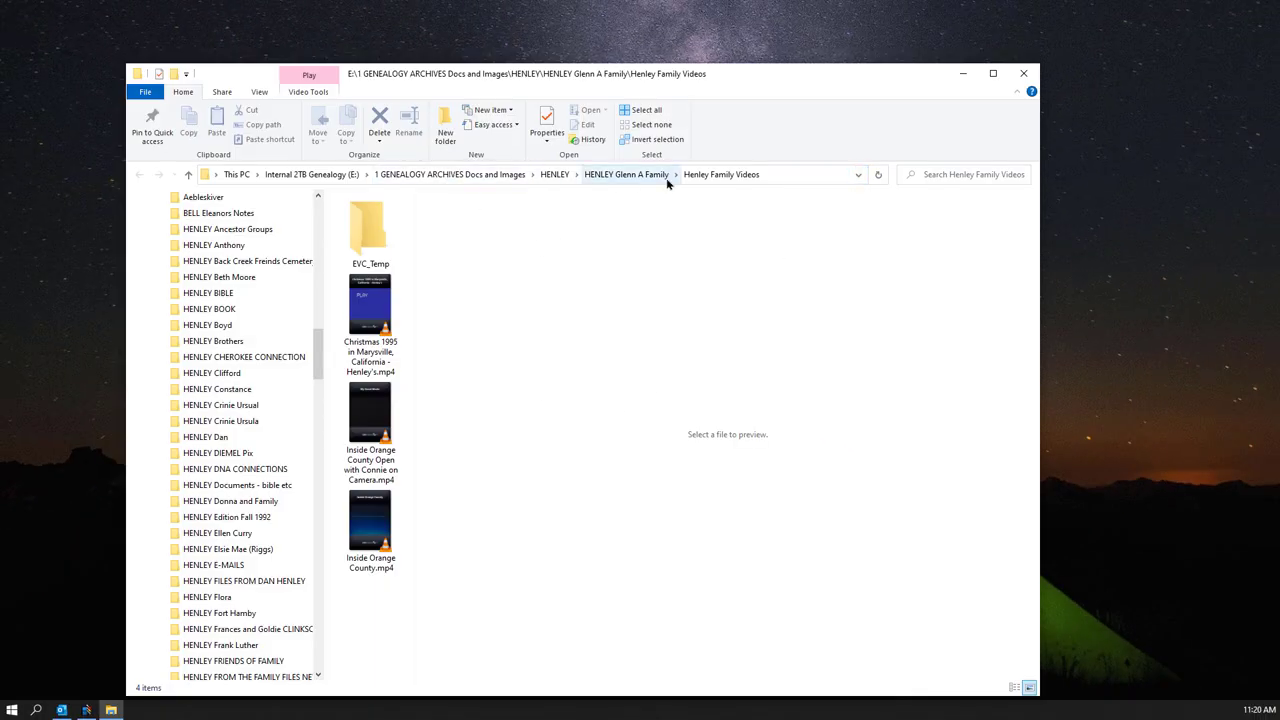
click(963, 78)
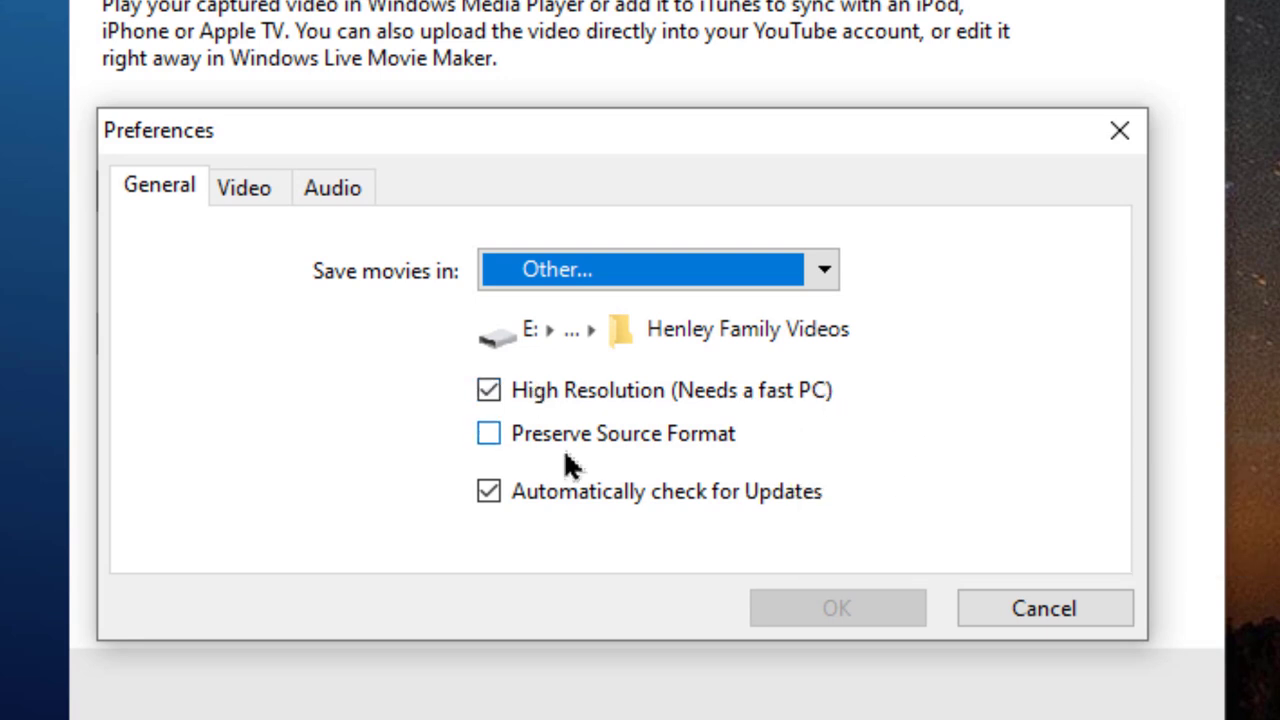
Enable Preserve Source Format and turn off the automatic check for updates.
mouse_move(507, 438)
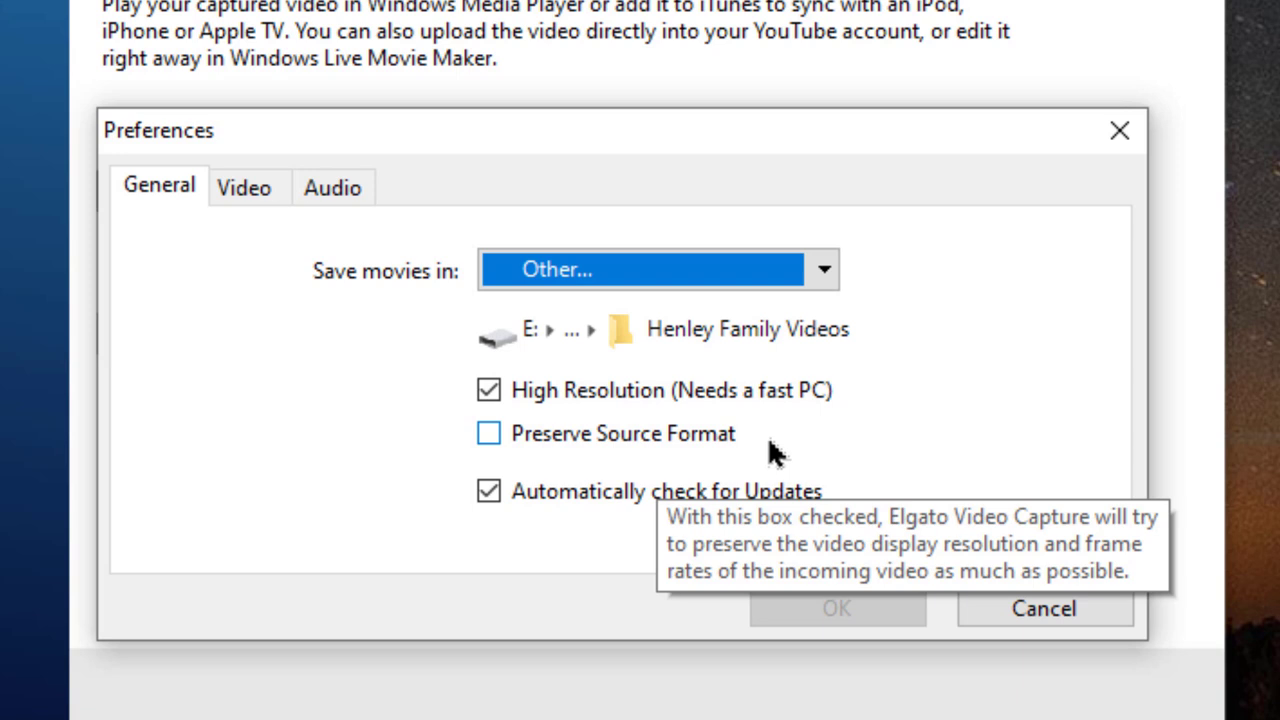
click(490, 434)
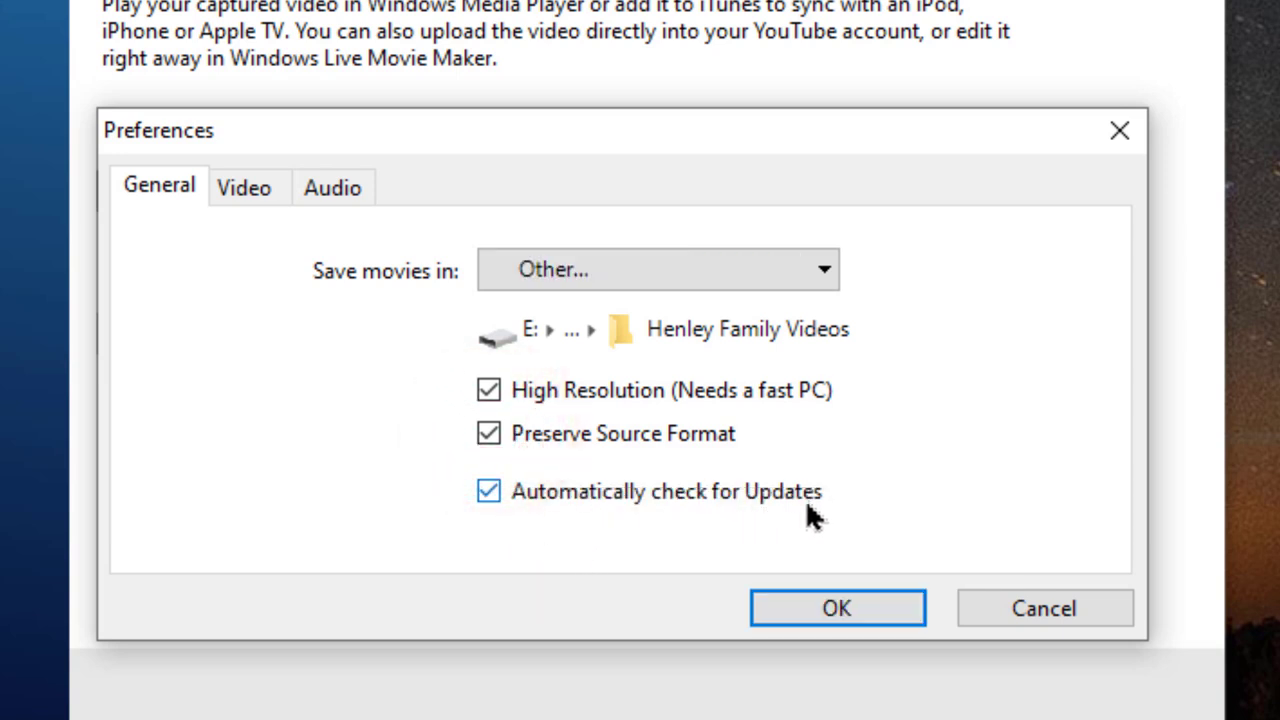
click(488, 492)
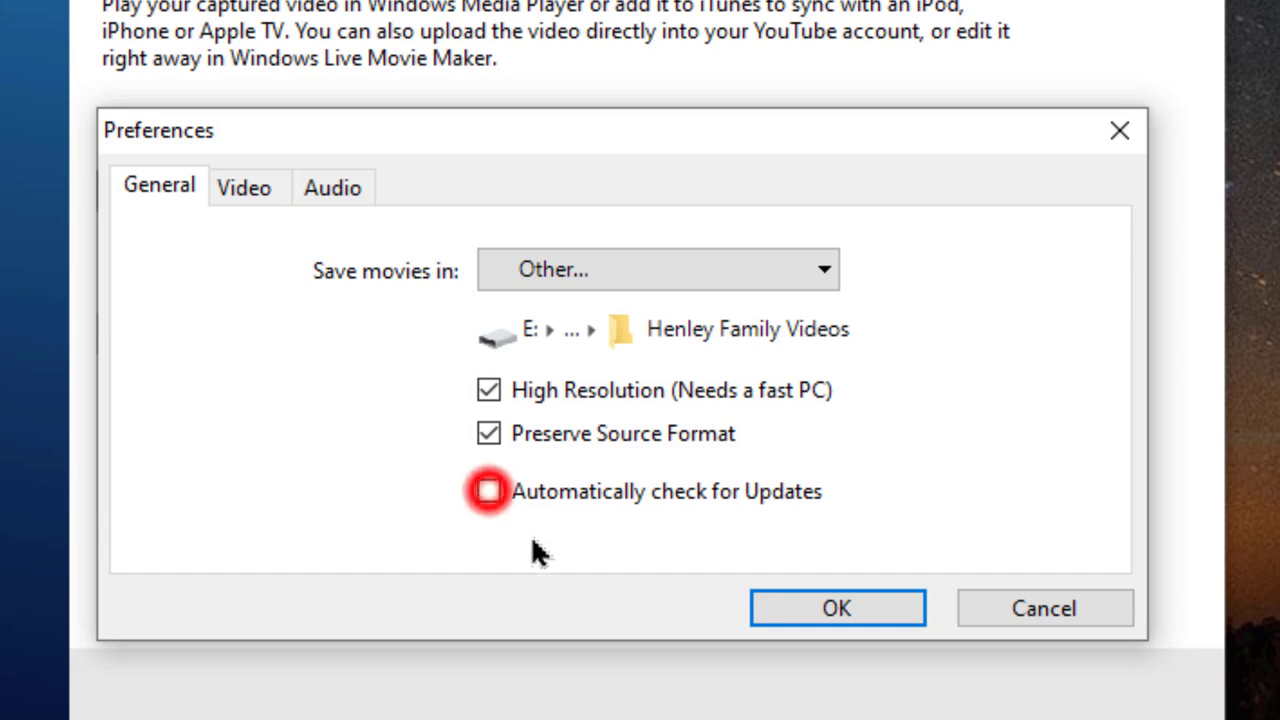
Review the video adjustment and audio gain settings, keeping them at 0, and accept the preferences.
click(240, 195)
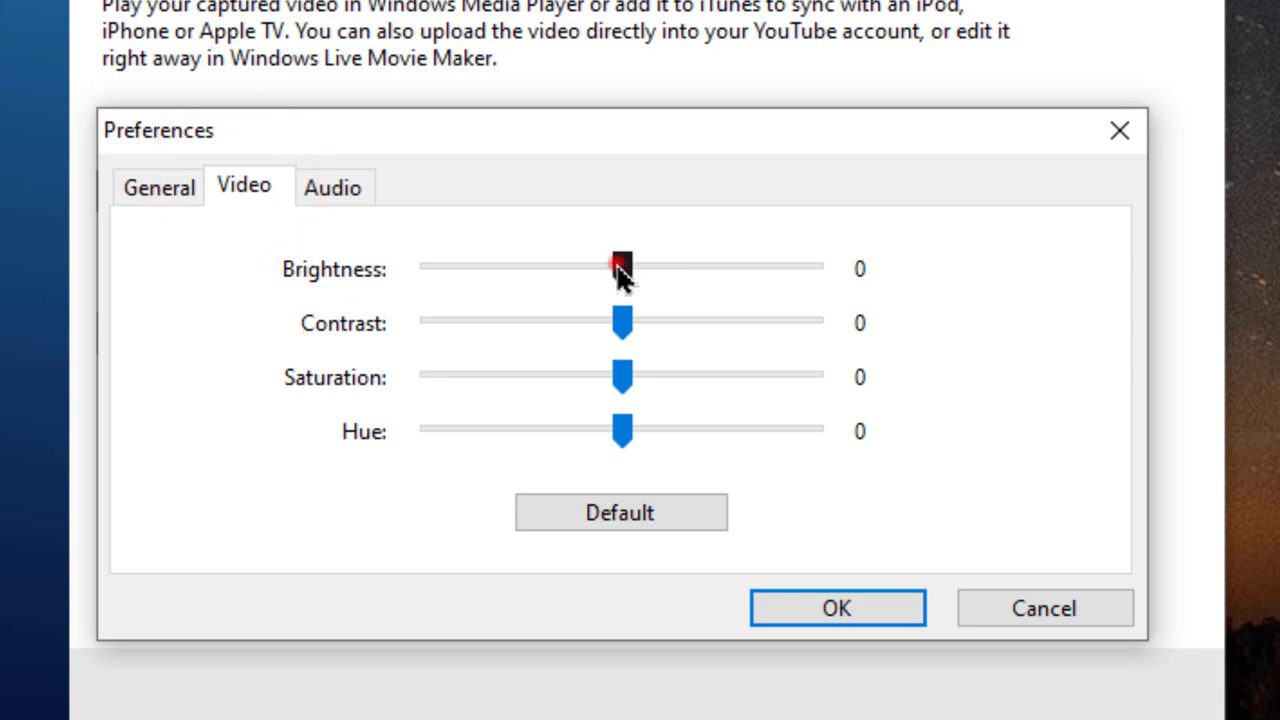
mouse_move(620, 272)
mouse_down()
mouse_move(680, 266)
mouse_move(628, 272)
mouse_up()
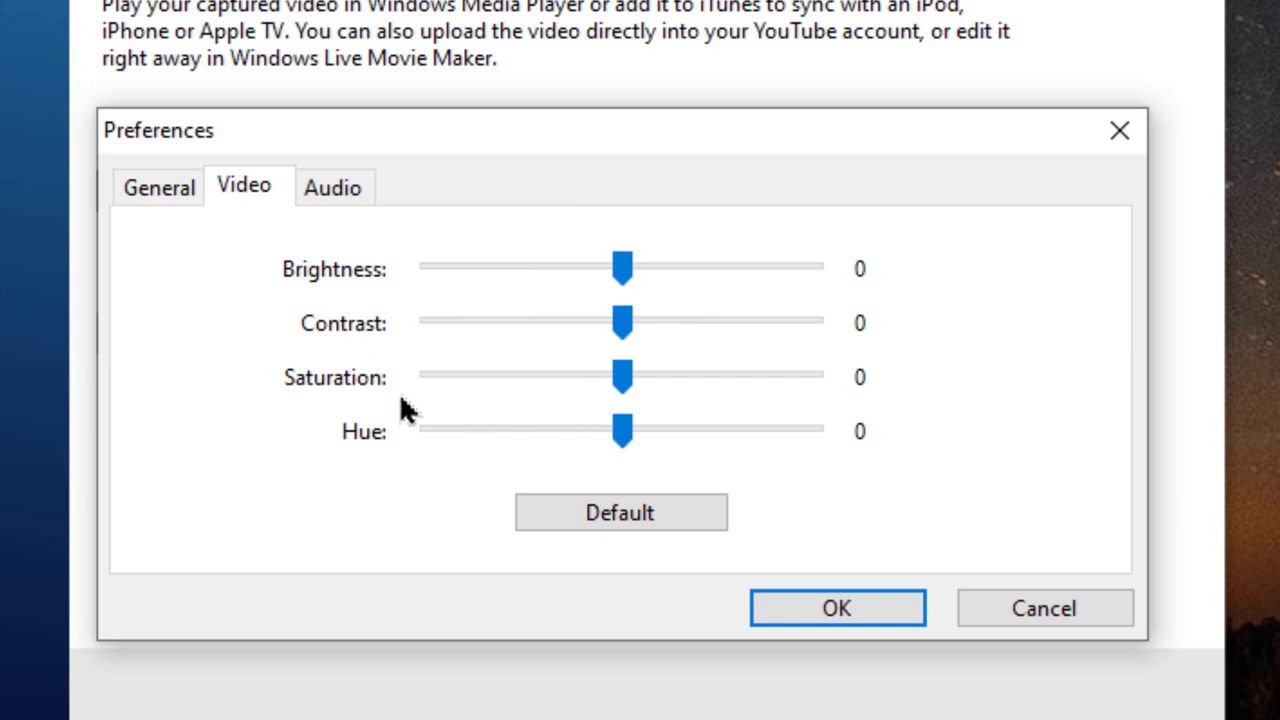
click(316, 190)
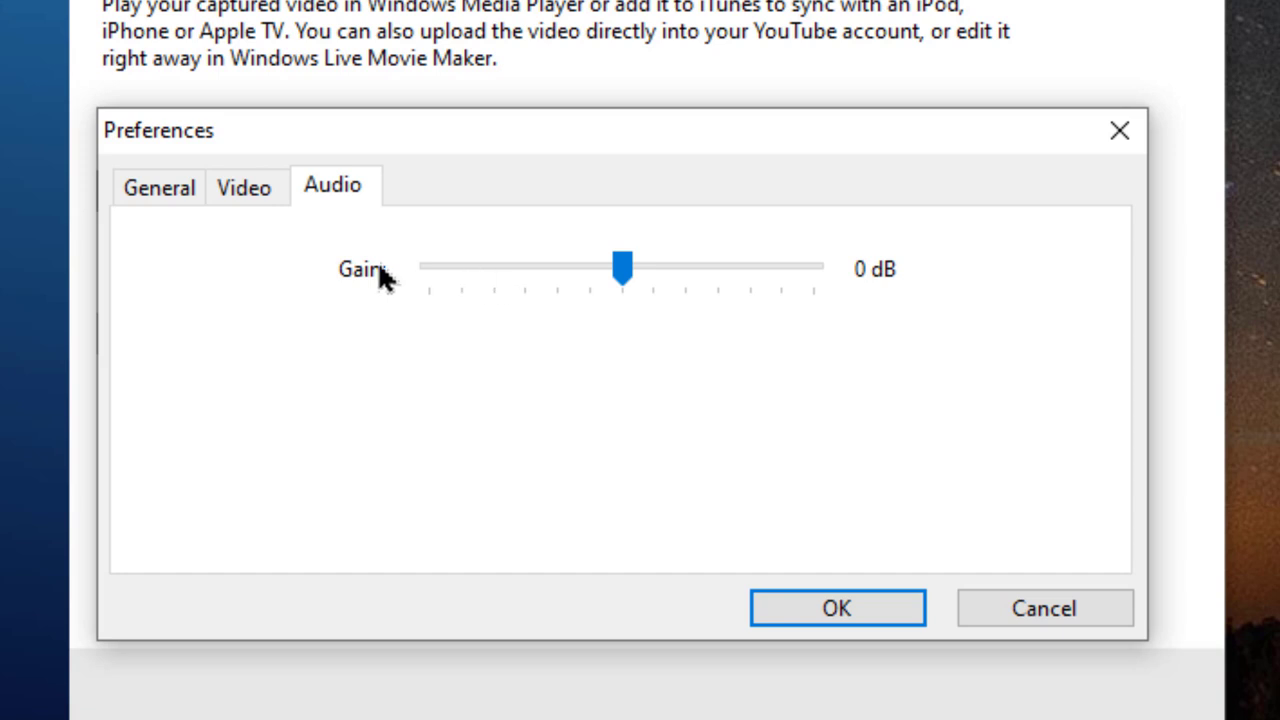
click(818, 600)
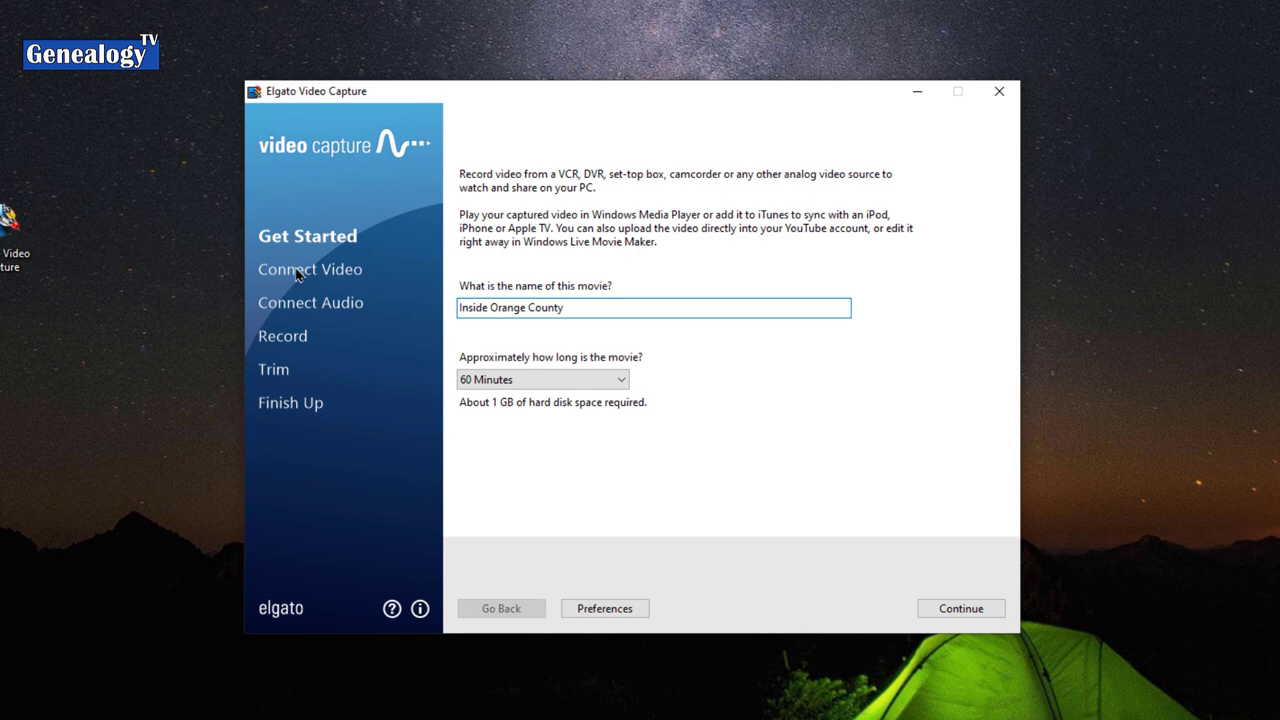
Proceed through the video and audio connection checks to recording, keeping Composite ("RCA") input and the 4:3 aspect ratio.
click(950, 614)
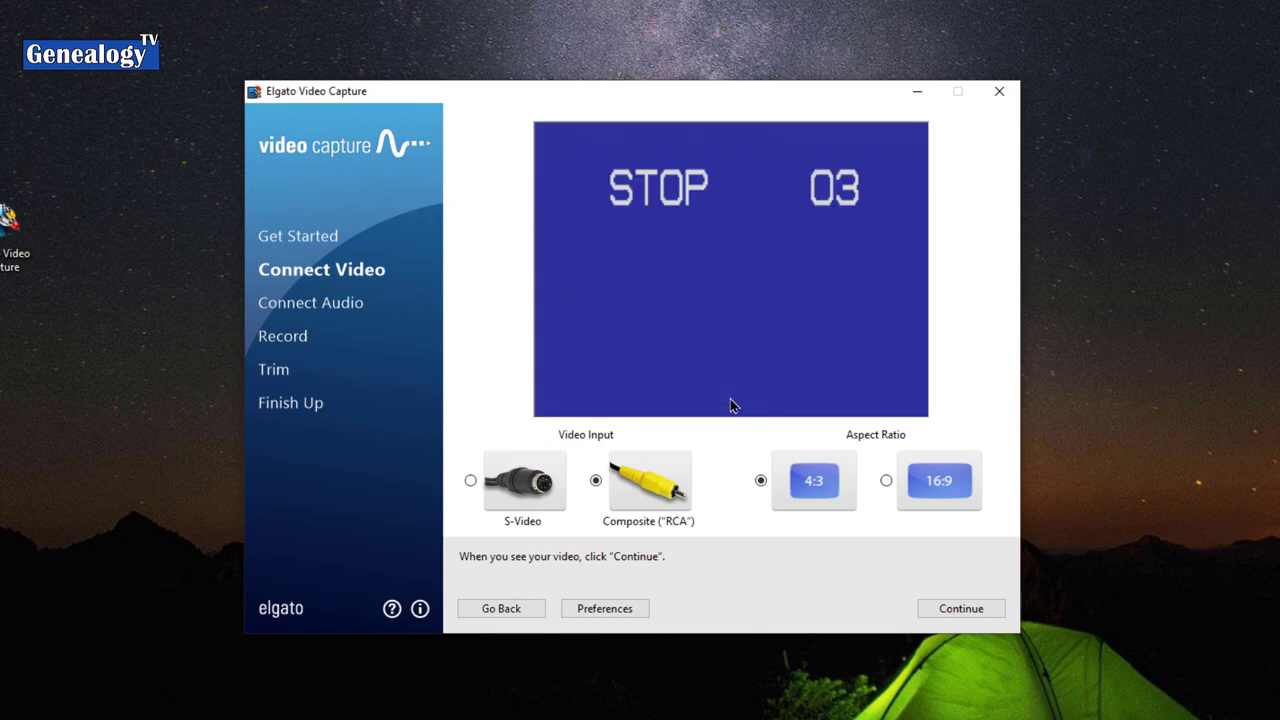
click(961, 609)
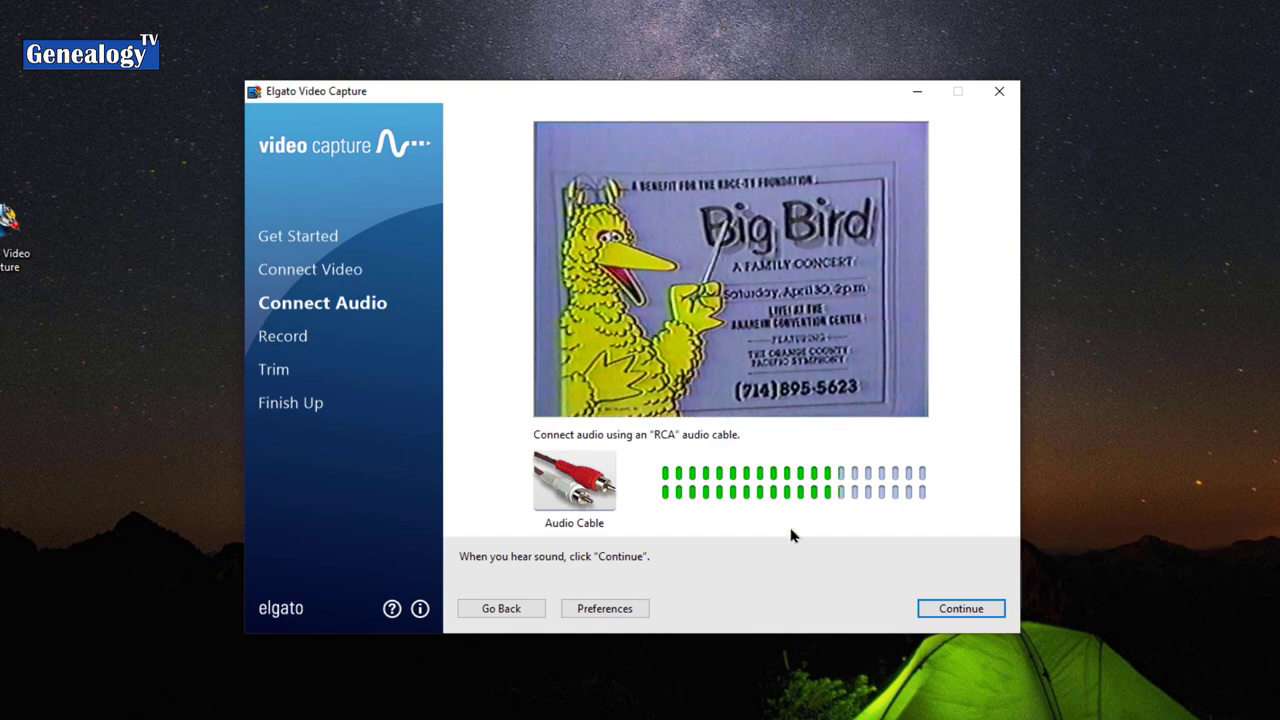
click(955, 608)
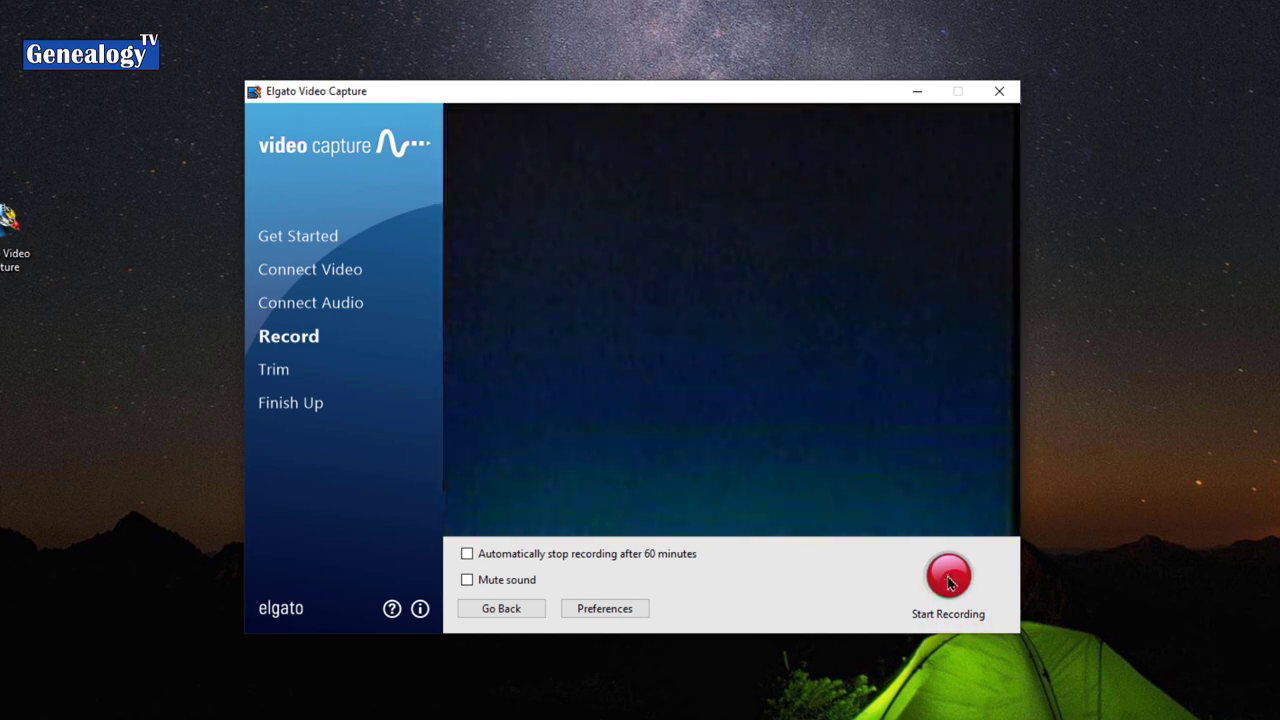
Record a section of the incoming tape playback and stop the recording.
click(949, 582)
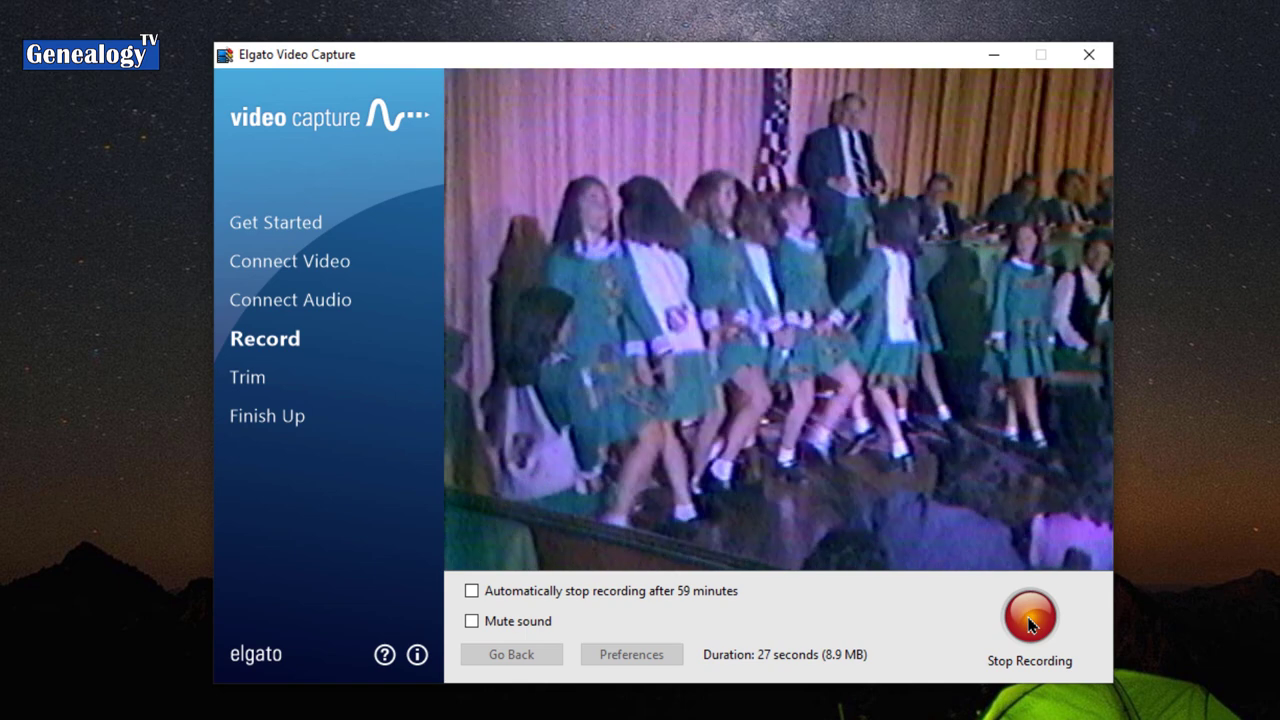
click(1031, 620)
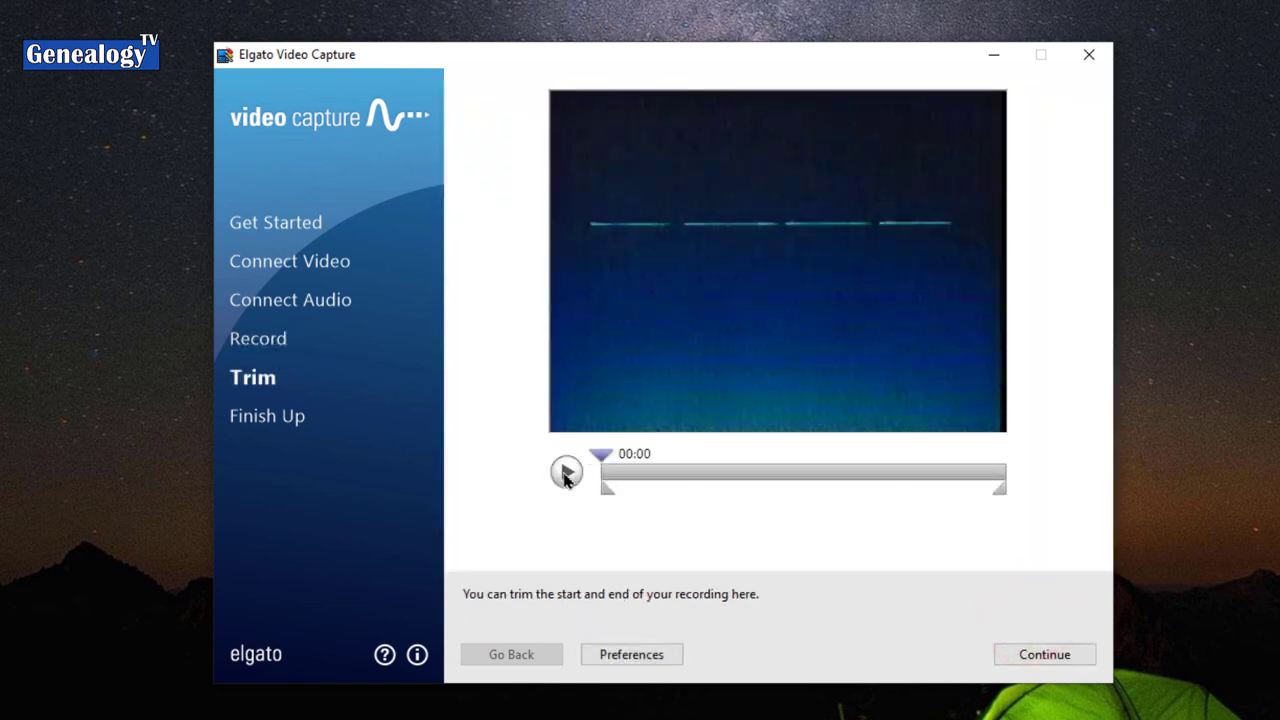
Play back the recording to locate where the program starts, pausing at about 01:27.
click(565, 474)
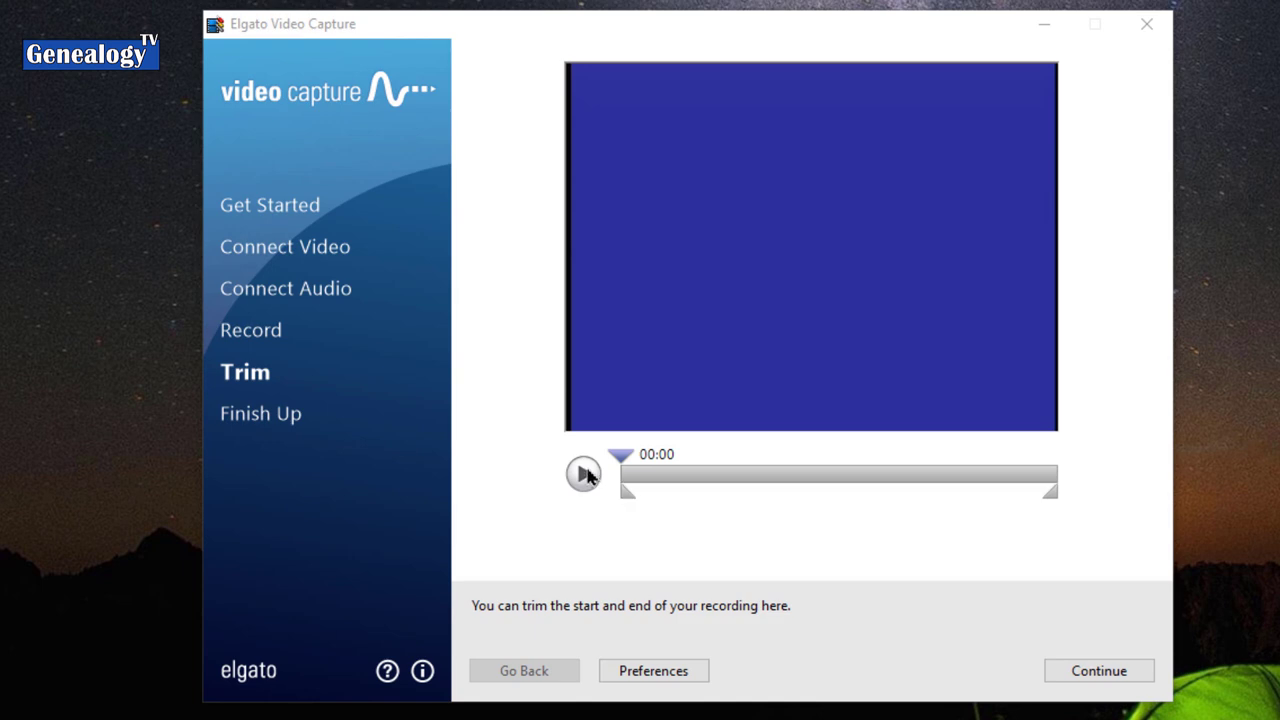
click(584, 474)
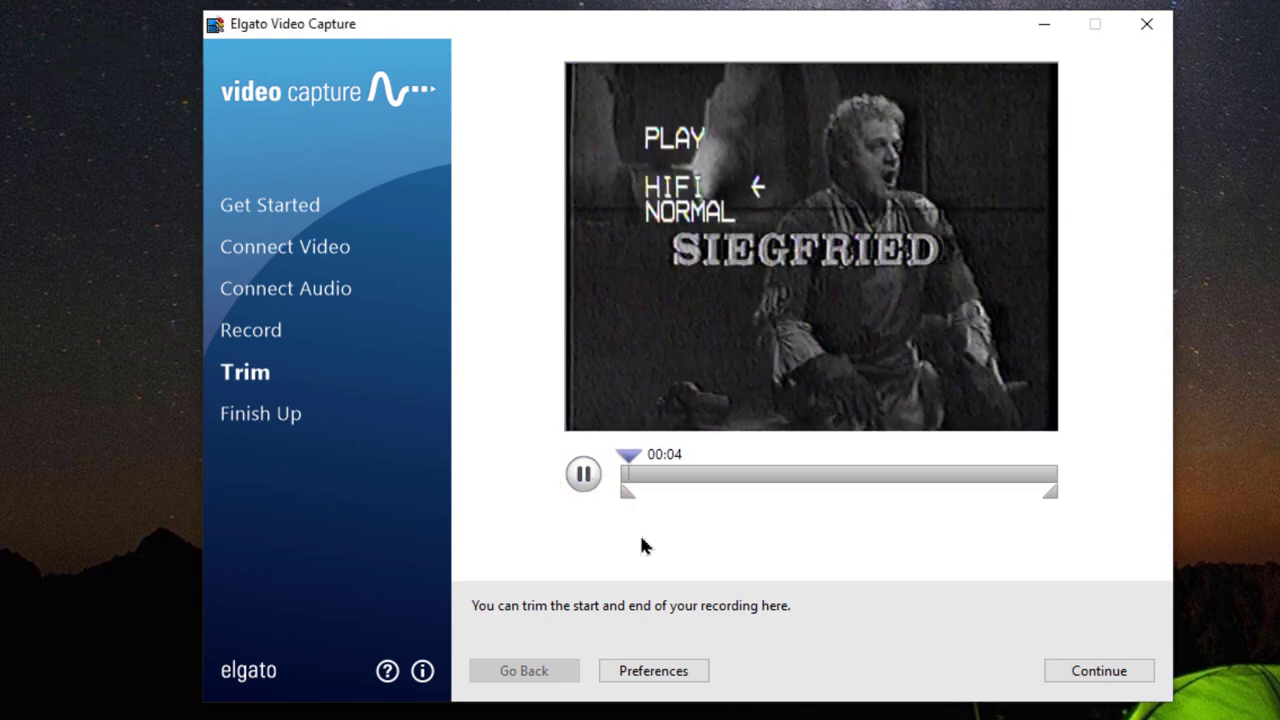
click(584, 474)
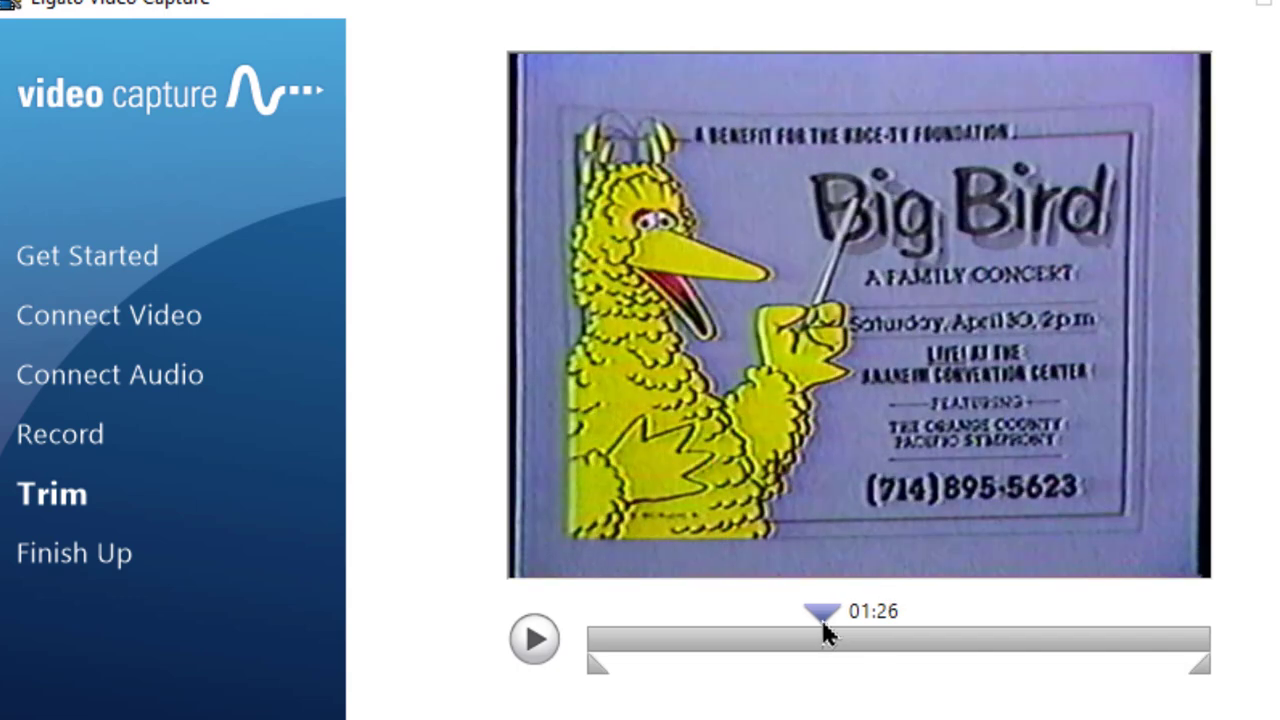
click(535, 640)
click(533, 636)
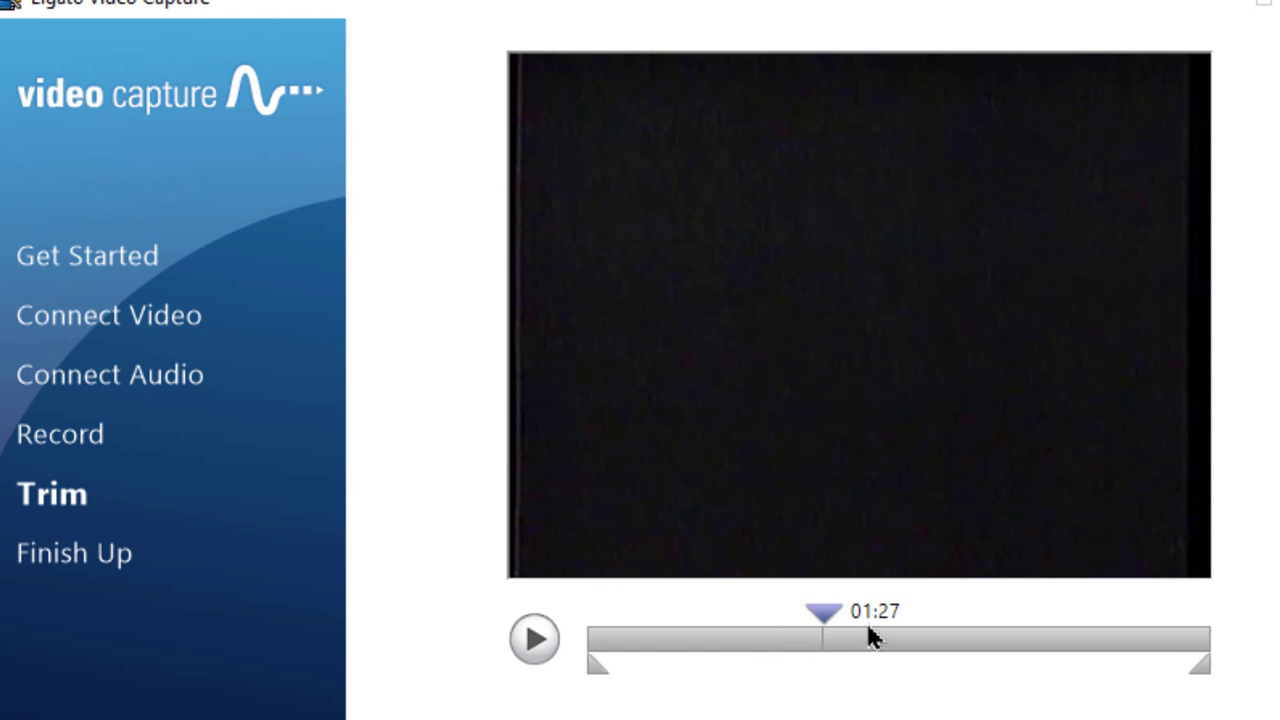
Trim the recording to start at about 01:27 and end at 03:40, and proceed to the finishing stage.
click(592, 668)
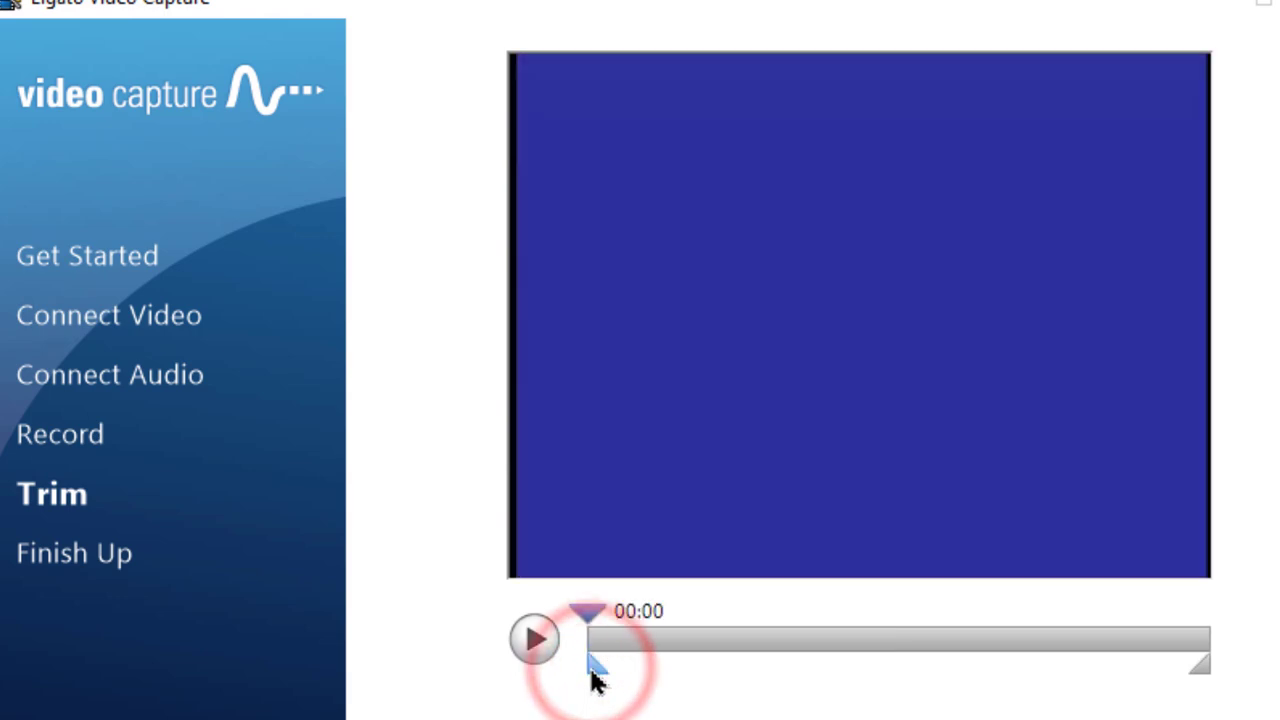
drag(592, 670, 794, 664)
mouse_move(798, 660)
mouse_down()
mouse_move(840, 660)
mouse_move(823, 663)
mouse_up()
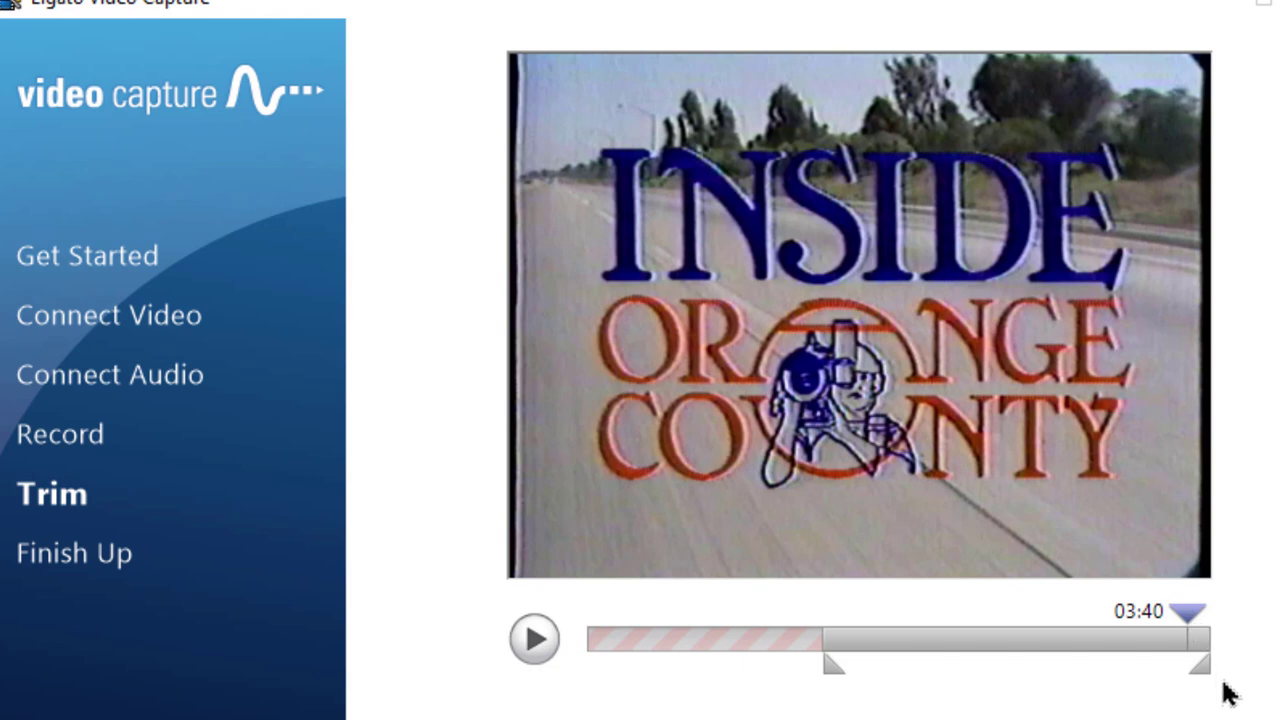
drag(1203, 671, 1189, 667)
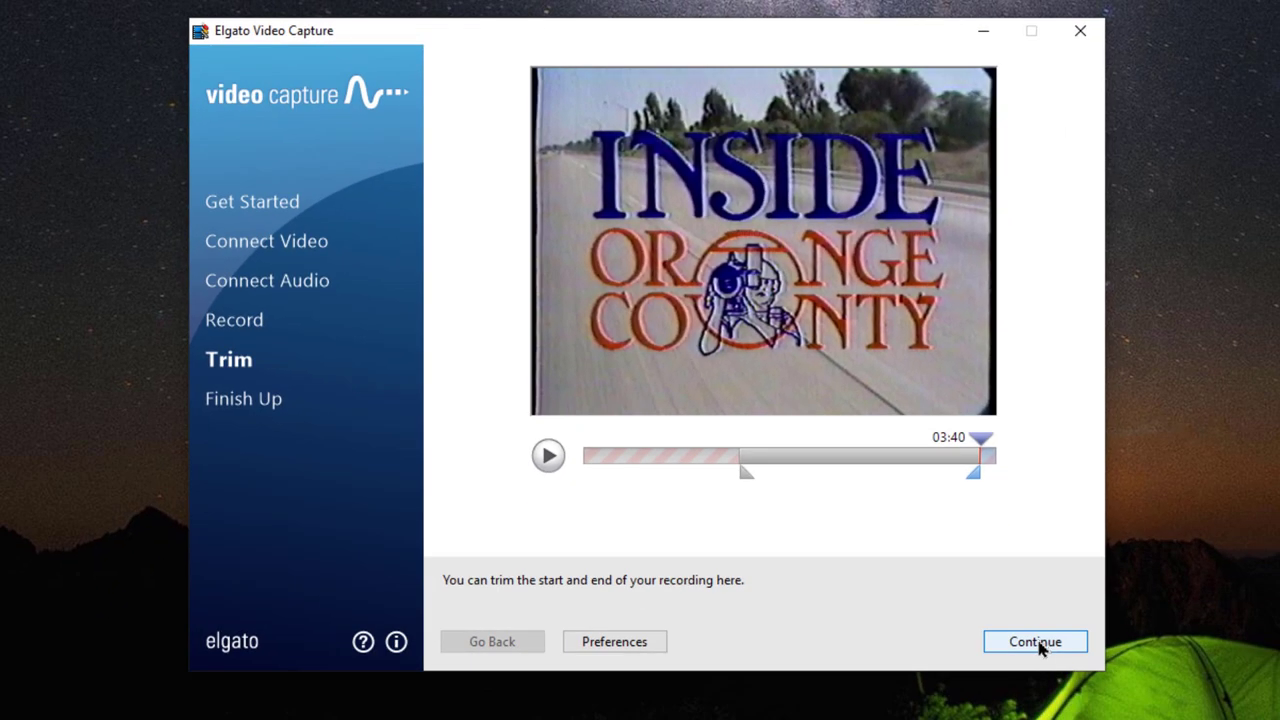
click(1036, 643)
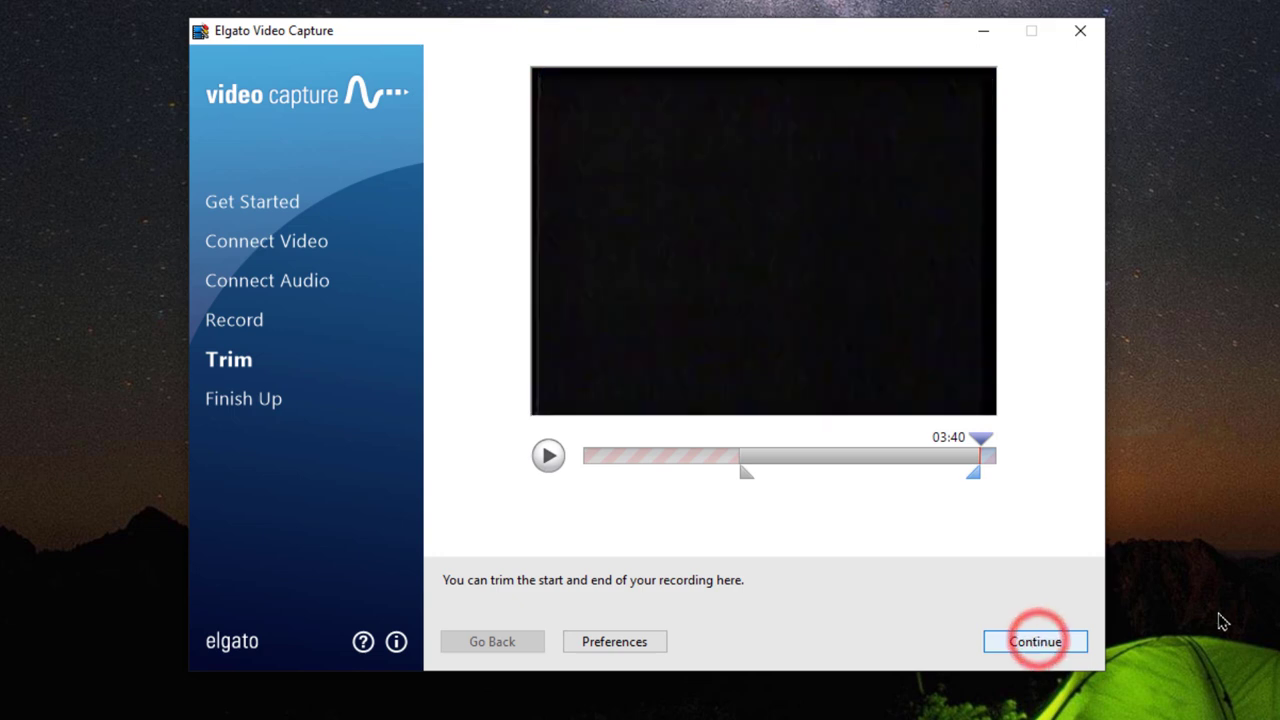